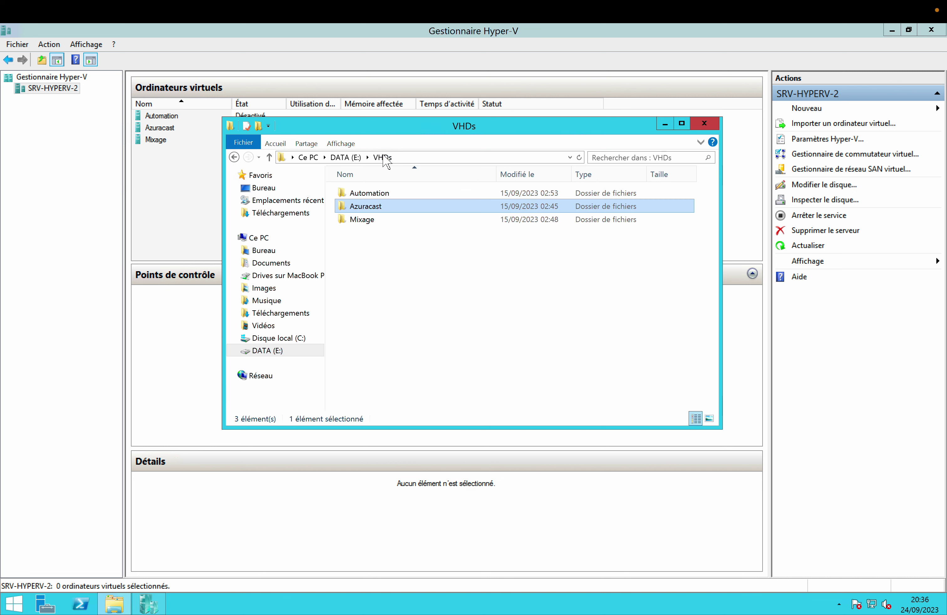
# - Look inside the Mixage VHD folder and check the free space of drives DATA (E:) and C: in Ce PC
pyautogui.doubleClick(367, 222)
pyautogui.click(382, 157)
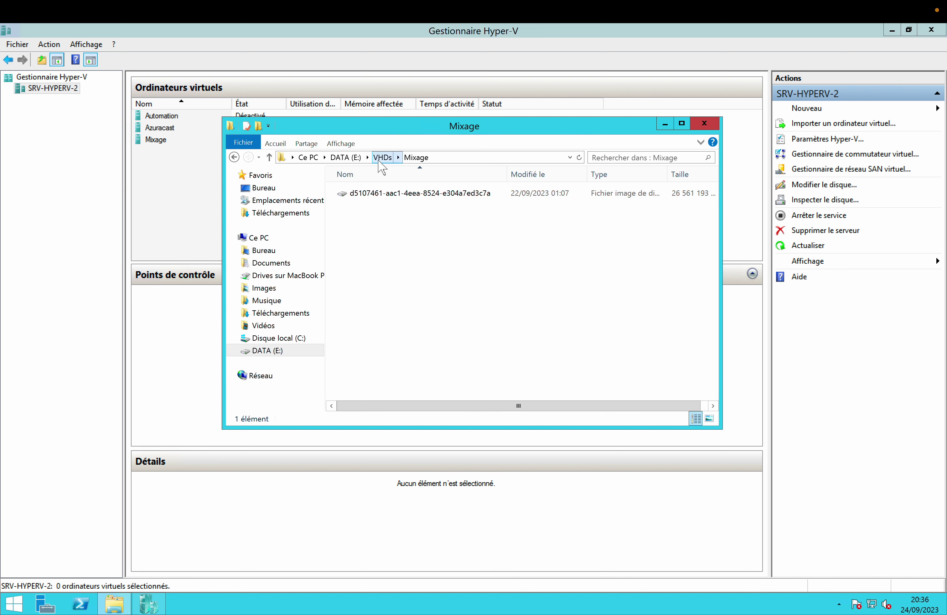
pyautogui.click(346, 157)
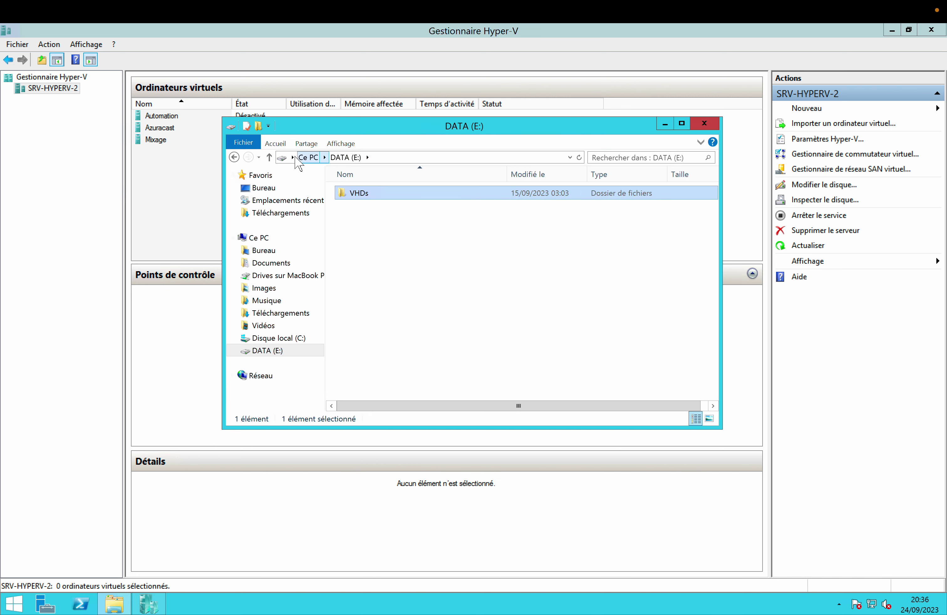
pyautogui.click(309, 157)
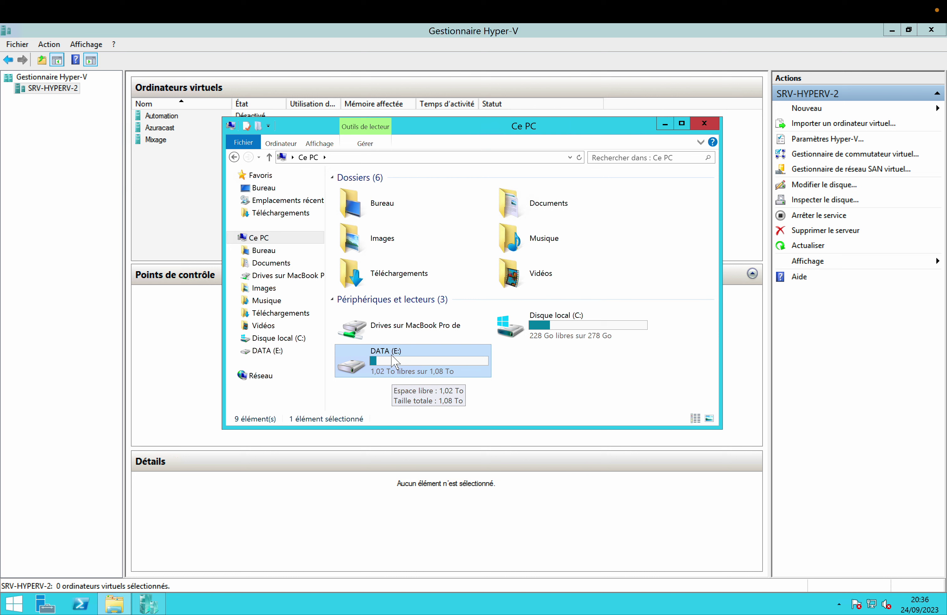
pyautogui.click(546, 325)
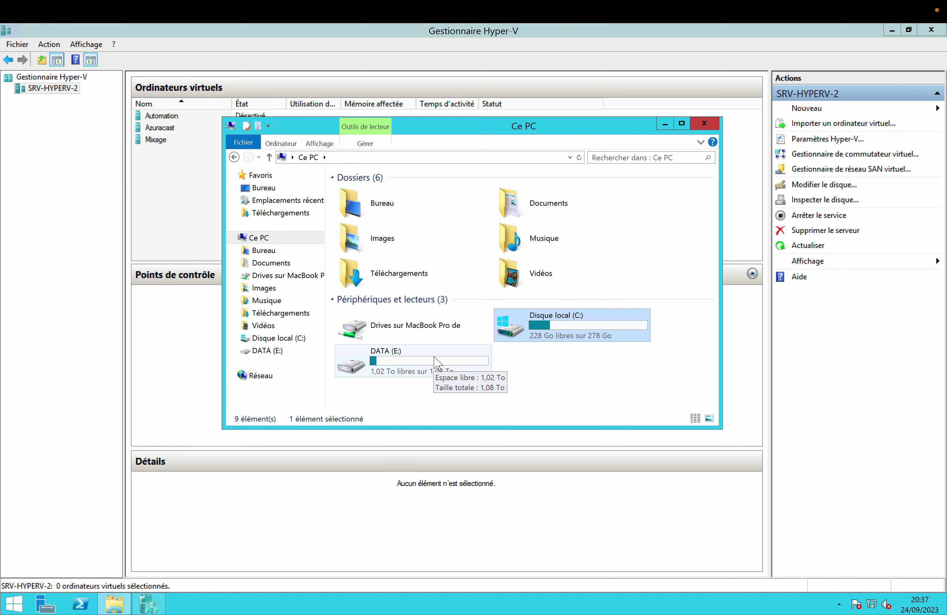
# - Check the file type and properties of the virtual disk stored in E:\VHDs\Automation
pyautogui.doubleClick(399, 353)
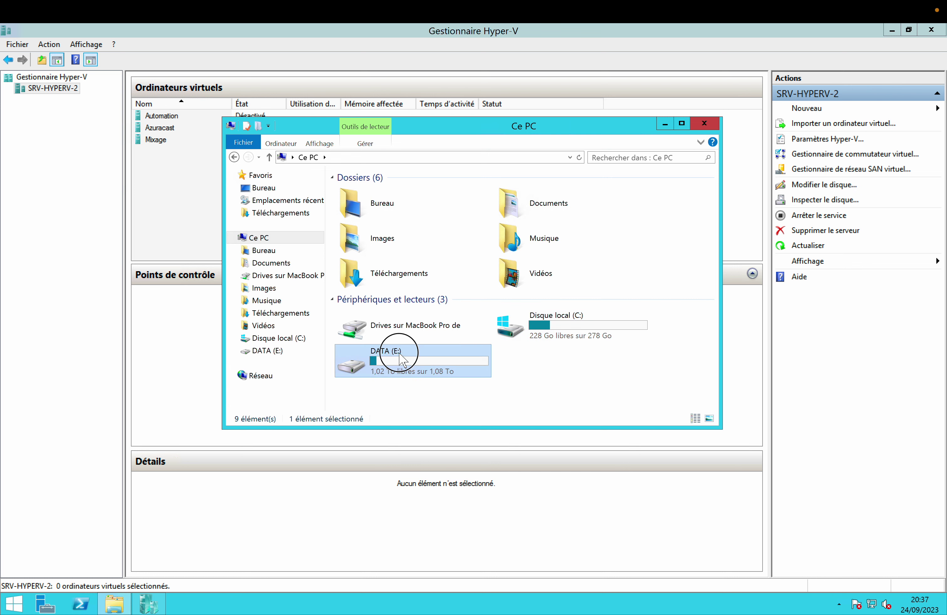
pyautogui.doubleClick(374, 192)
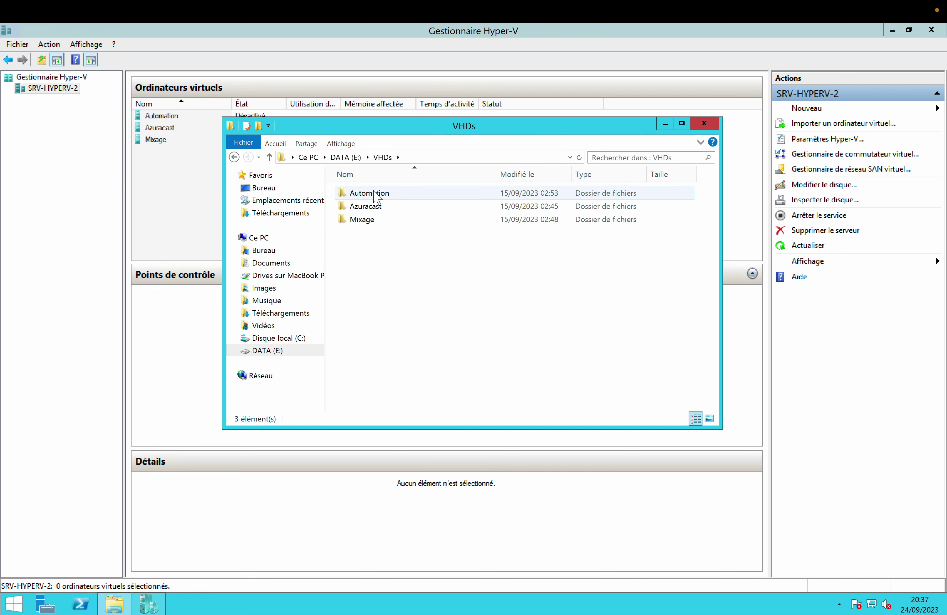
pyautogui.doubleClick(376, 194)
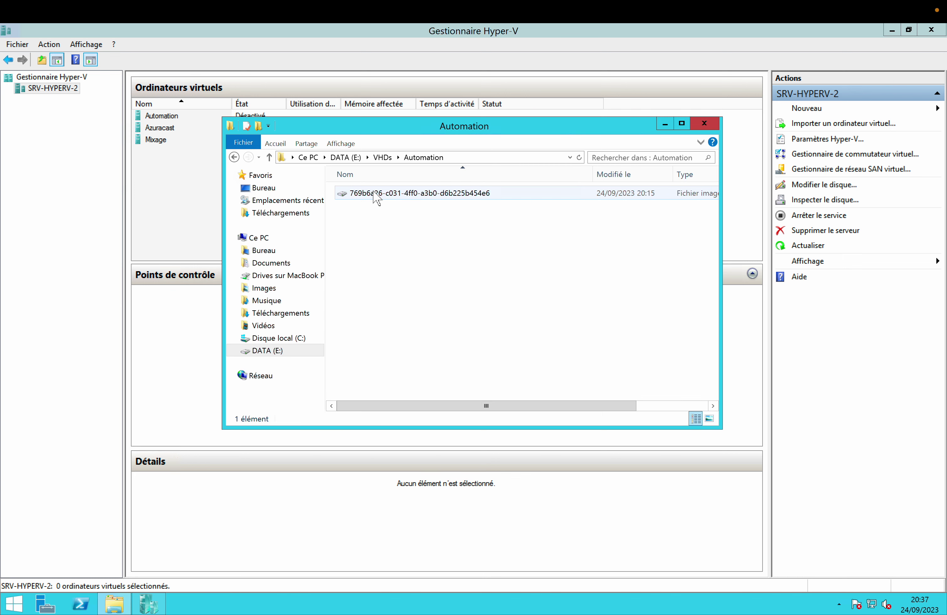
pyautogui.click(377, 195)
pyautogui.rightClick(384, 196)
pyautogui.click(415, 312)
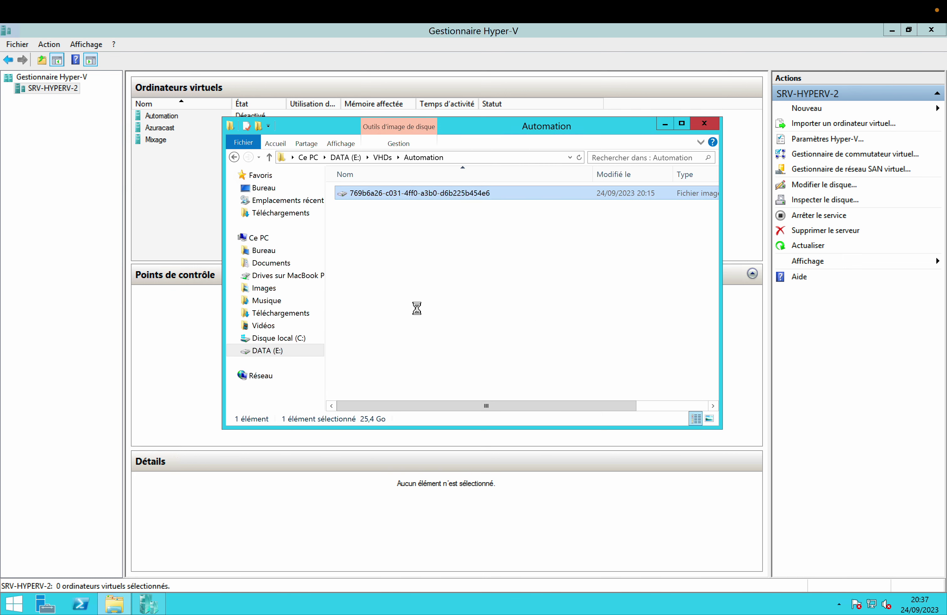
pyautogui.doubleClick(562, 265)
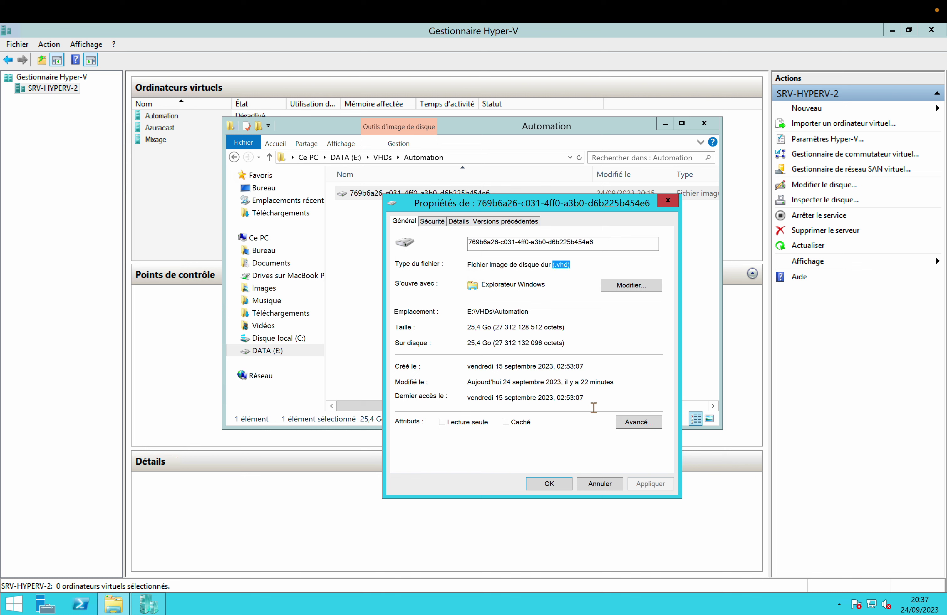
pyautogui.click(549, 485)
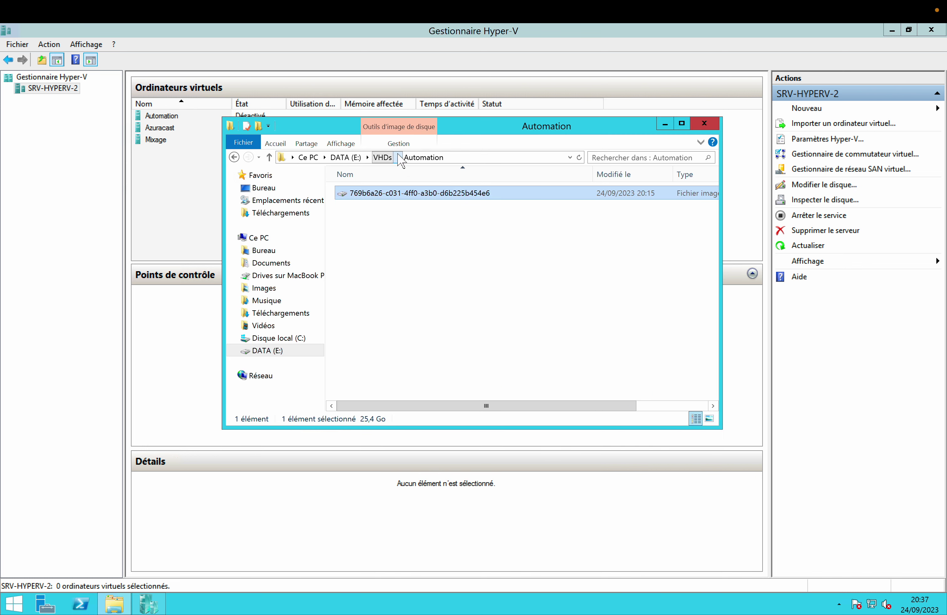
# - Inspect the virtual disk file stored in the VHDs\Azuracast folder, narrowing the name column slightly
pyautogui.click(389, 158)
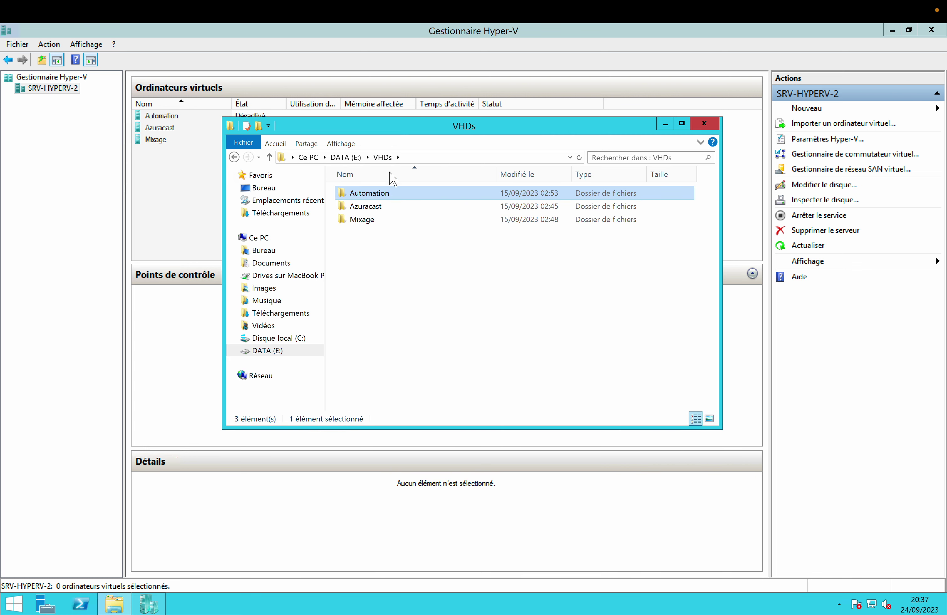
pyautogui.doubleClick(377, 206)
pyautogui.click(385, 196)
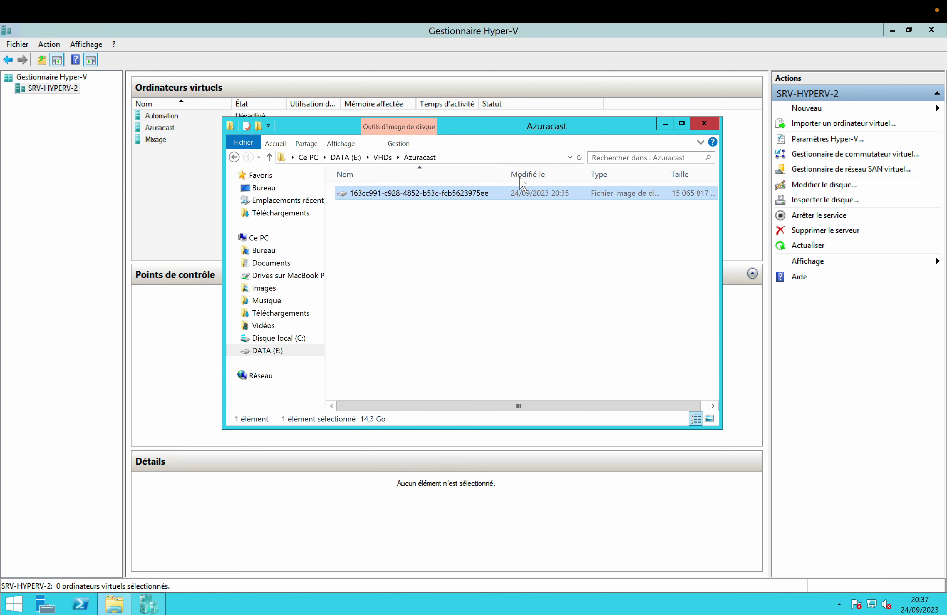
pyautogui.moveTo(507, 173); pyautogui.dragTo(497, 171)
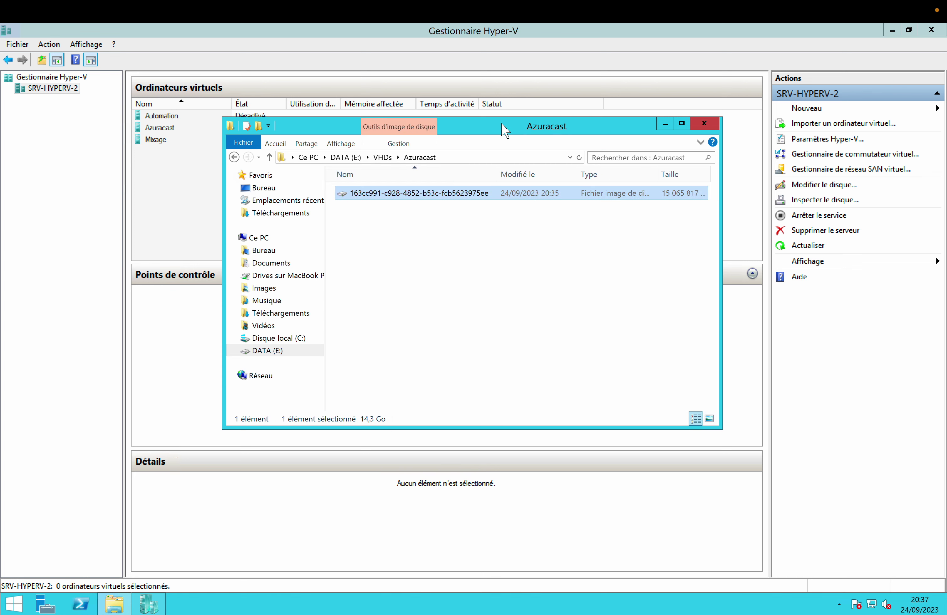
pyautogui.moveTo(501, 123); pyautogui.dragTo(491, 148)
# - Start the Azuracast virtual machine in the Hyper-V manager and connect to its console
pyautogui.click(650, 149)
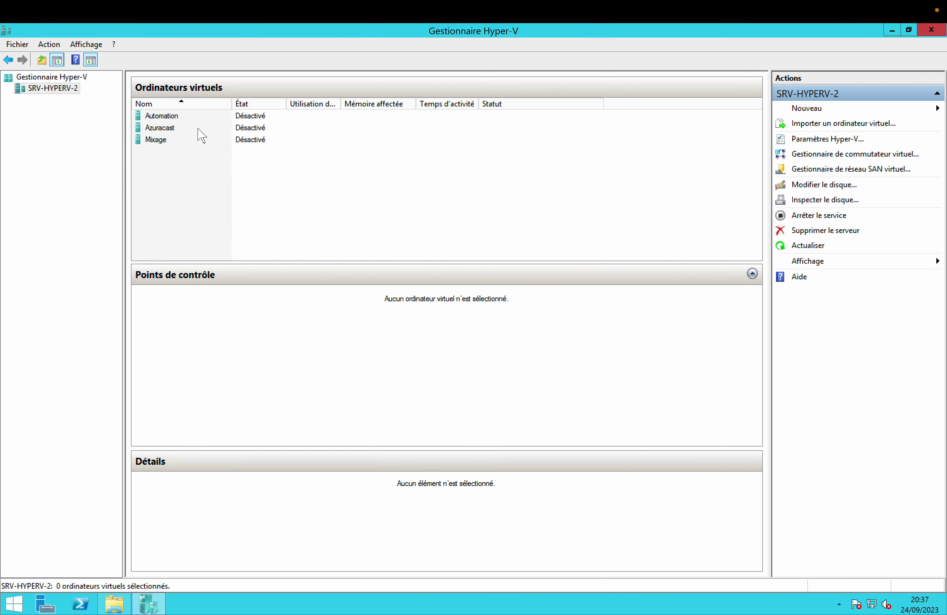
pyautogui.click(177, 128)
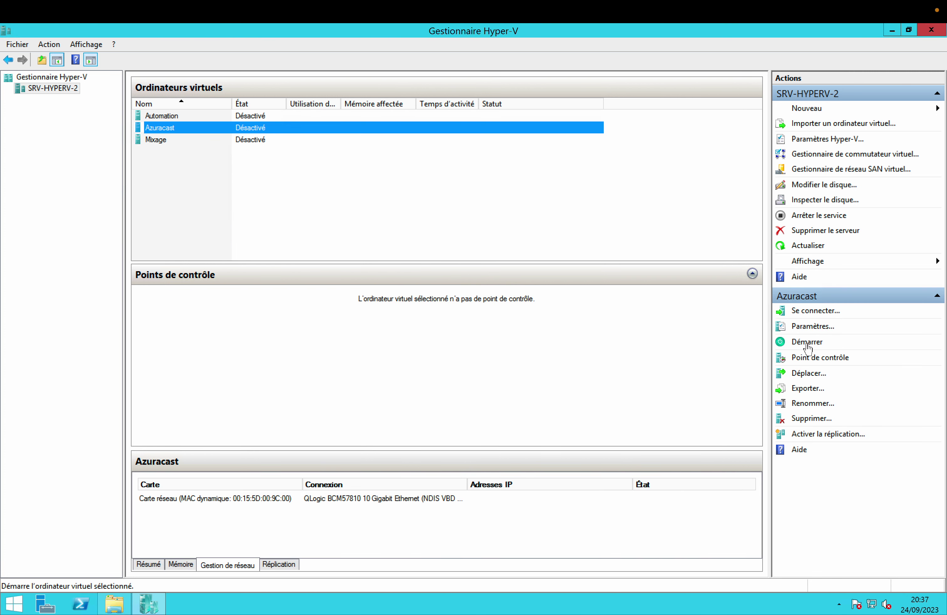
pyautogui.click(818, 343)
pyautogui.click(816, 311)
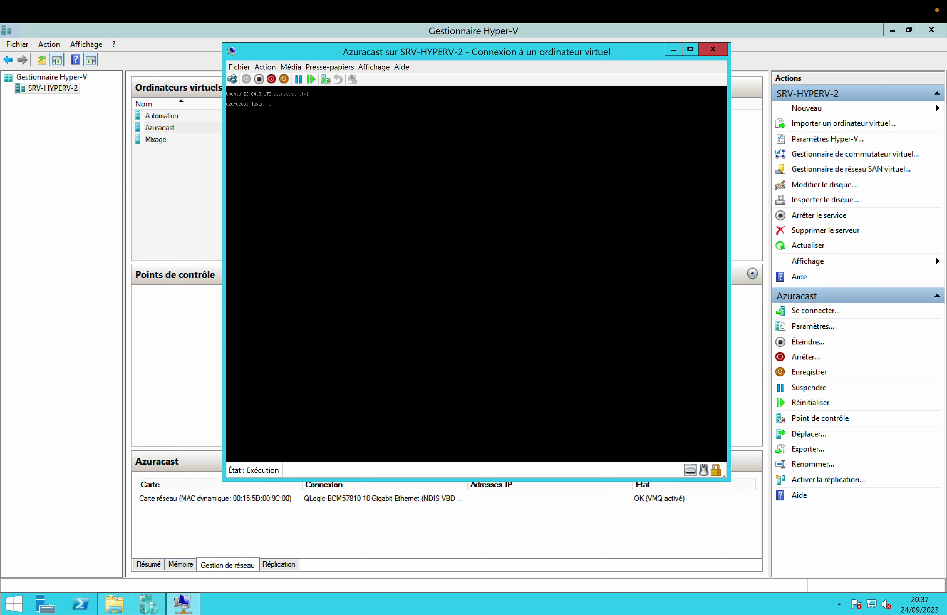
# - Log in at the Azuracast console with the account username and password, and display the network interfaces with ip a
pyautogui.press('Return')
pyautogui.press('Return')
pyautogui.press('Return')
pyautogui.press('Return')
pyautogui.press('Return')
pyautogui.press('Return')
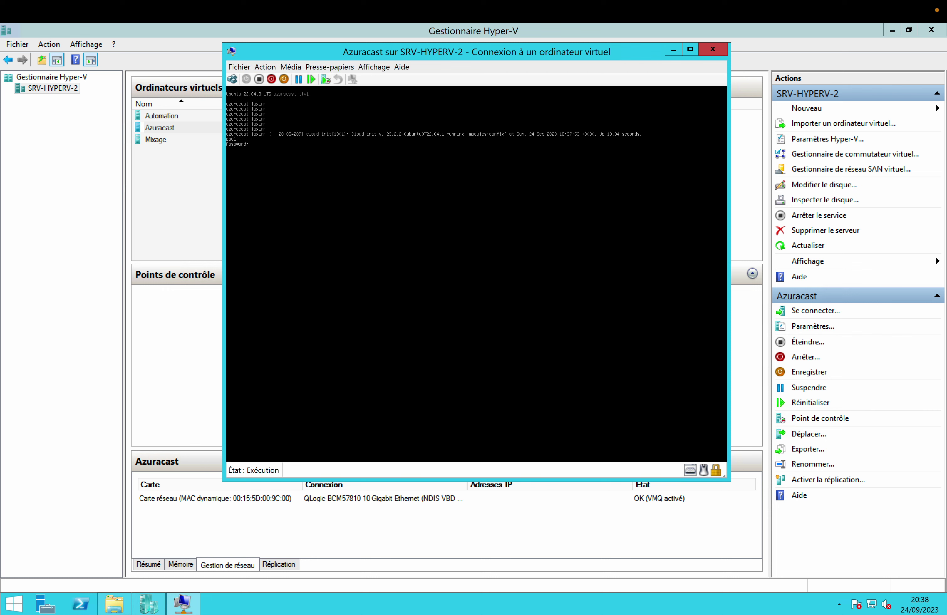
pyautogui.press('Return')
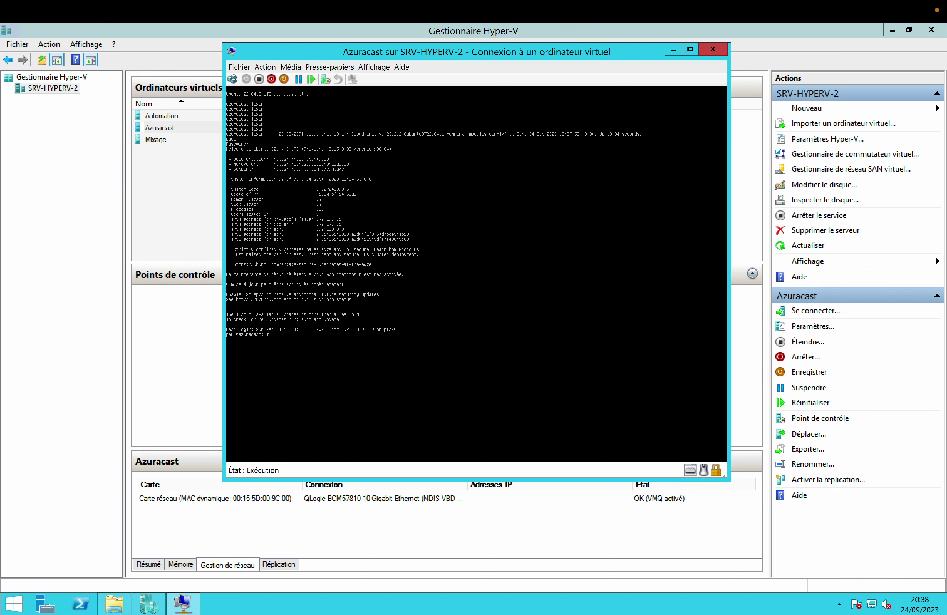
pyautogui.write('ip a')
pyautogui.press('Return')
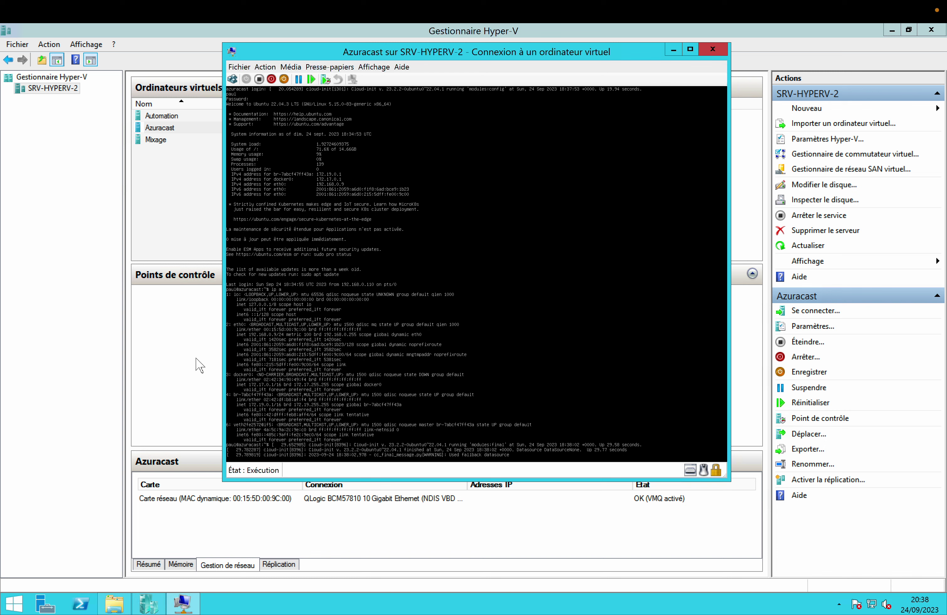
# - Switch to Terminal on the Mac, connect to 192.168.0.9 over SSH and check the eth0 IPv4 address and system version in the login banner
pyautogui.hotkey('ctrl', 'Left')
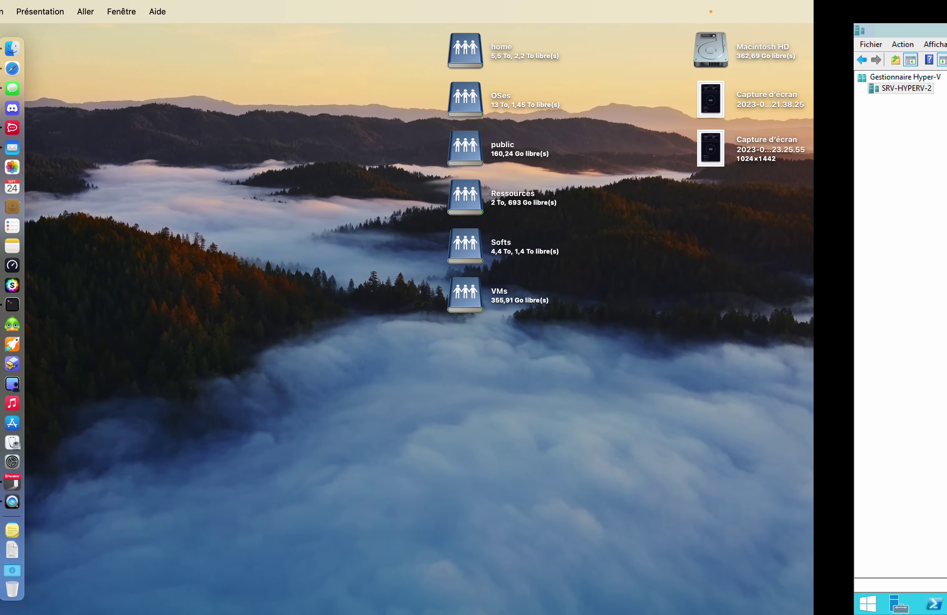
pyautogui.click(33, 308)
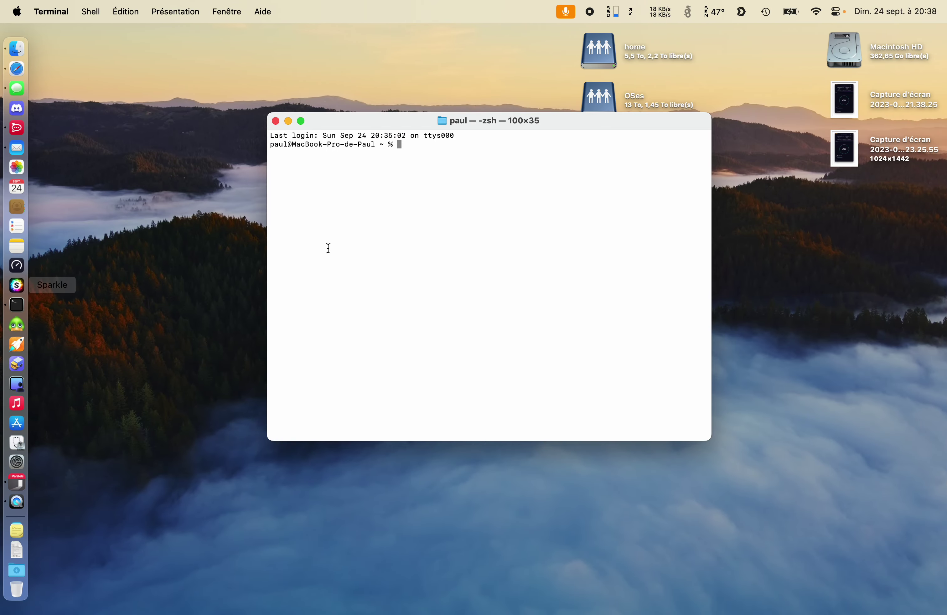
pyautogui.press('Up')
pyautogui.press('Return')
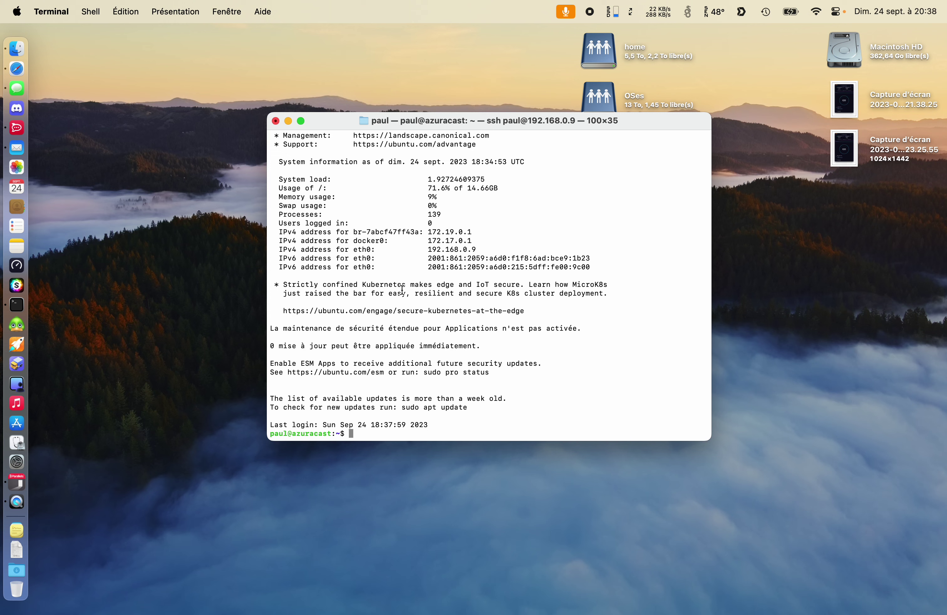
pyautogui.doubleClick(440, 250)
pyautogui.scroll(2, 465, 234)
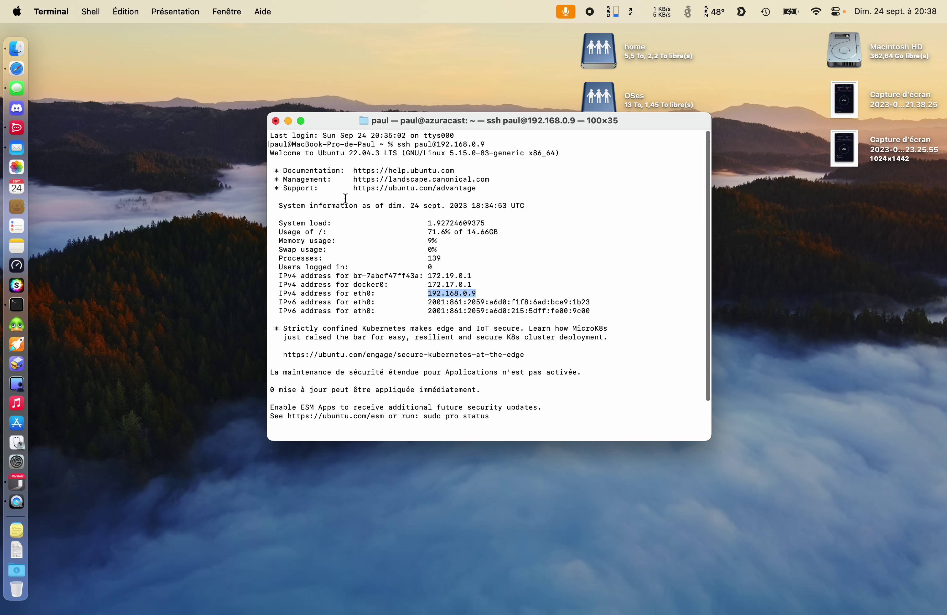
pyautogui.moveTo(319, 153); pyautogui.dragTo(382, 153)
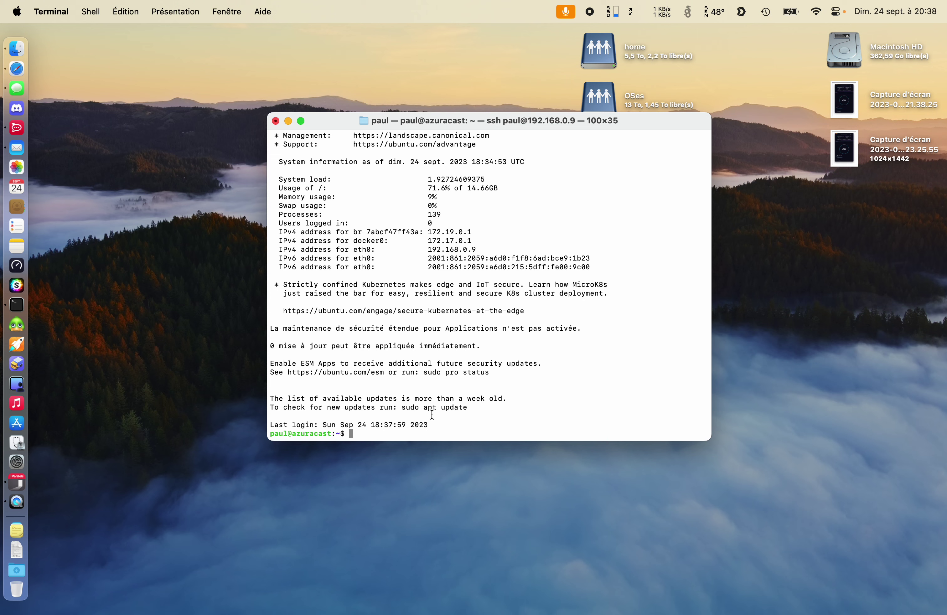
# - Run "sudo apt update && sudo apt upgrade -y && sudo apt autoremove --purge -y" on the Azuracast server, entering the sudo password
pyautogui.write('sudo apt update && sudo apt upgrade -y && sudo apt autoremove --purge -y')
pyautogui.press('Return')
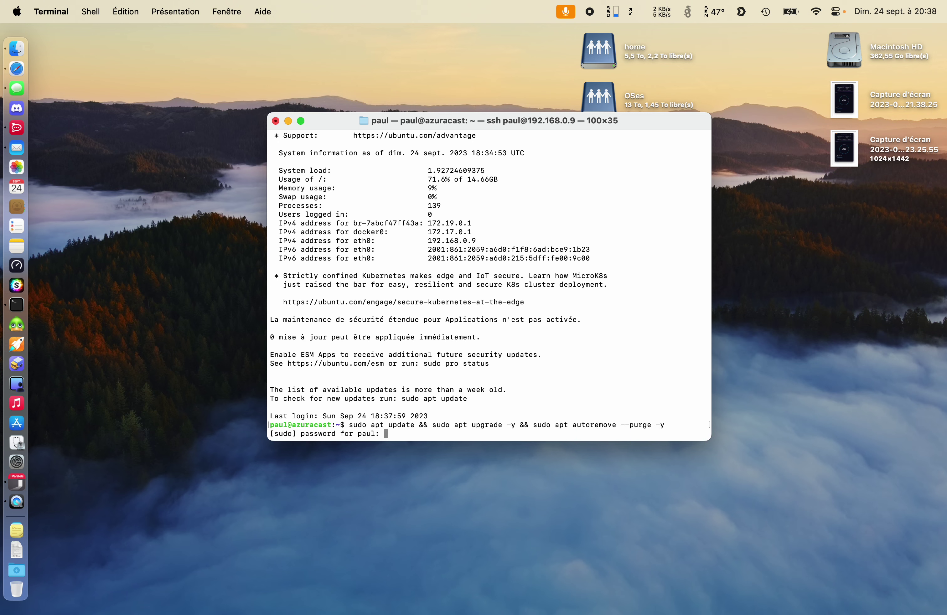
pyautogui.press('Return')
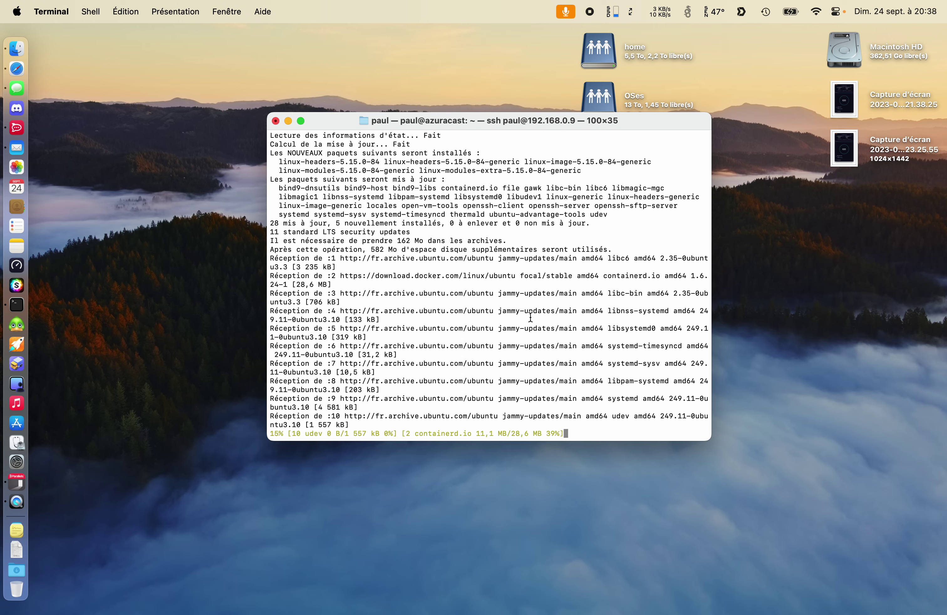
# - Switch back to the Hyper-V manager, start the Automation virtual machine and connect to its console
pyautogui.hotkey('ctrl', 'Right')
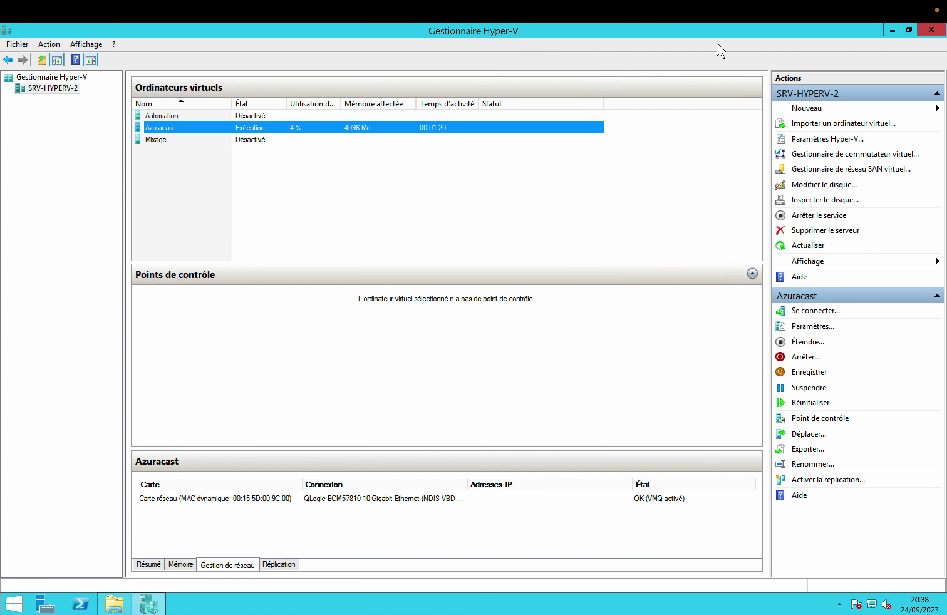
pyautogui.click(164, 116)
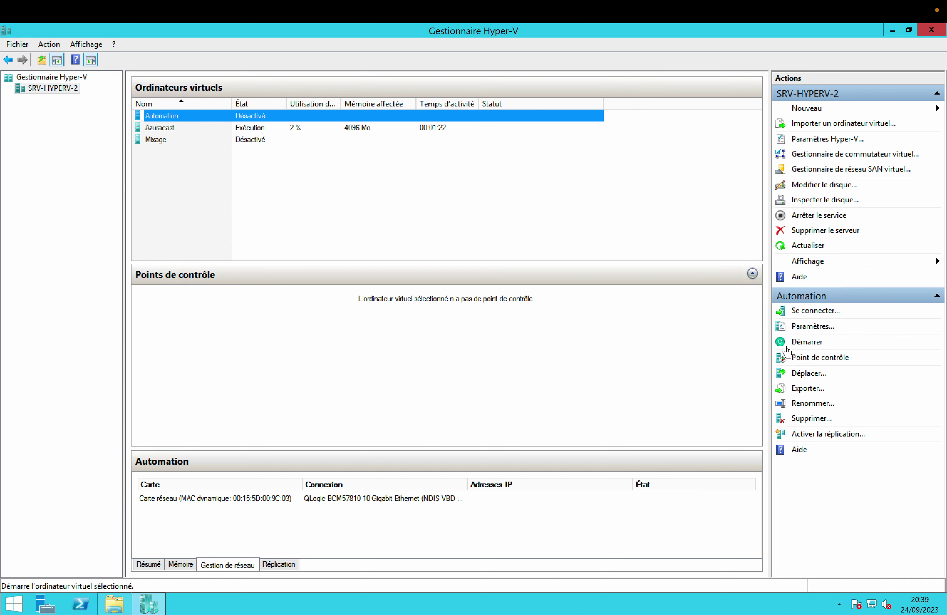
pyautogui.click(807, 343)
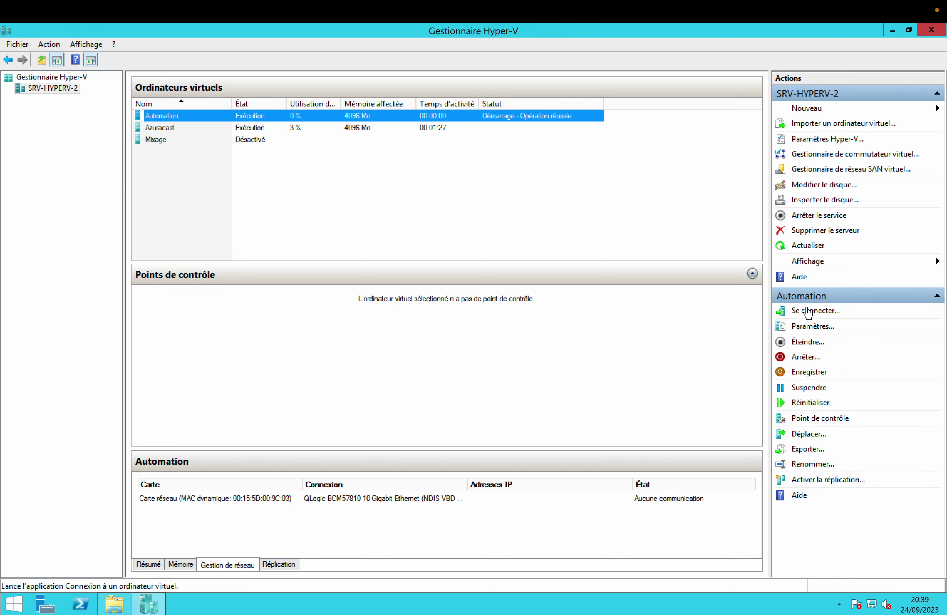
pyautogui.click(805, 313)
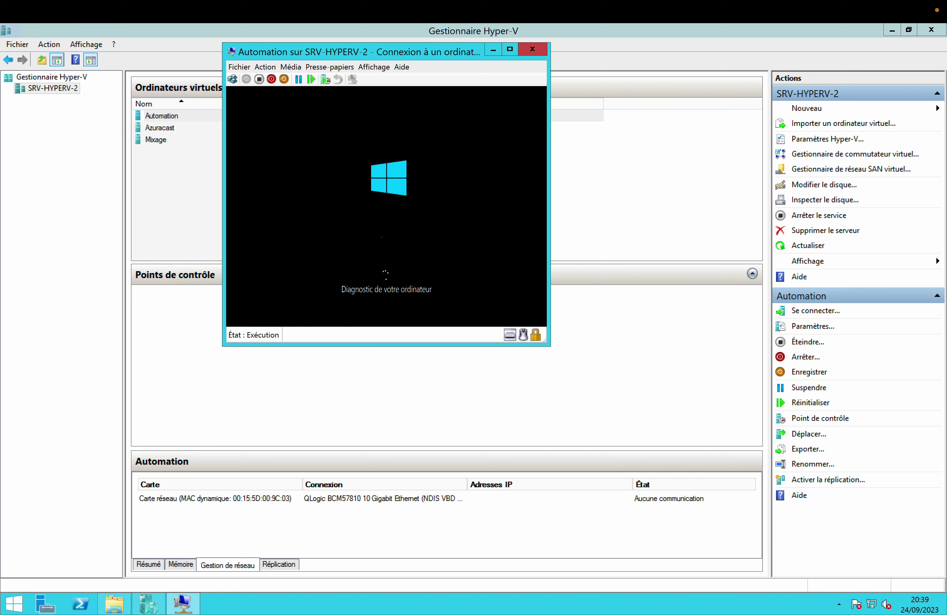
# - Move the Automation console window toward the middle of the screen and restart the machine from its automatic repair page
pyautogui.click(360, 66)
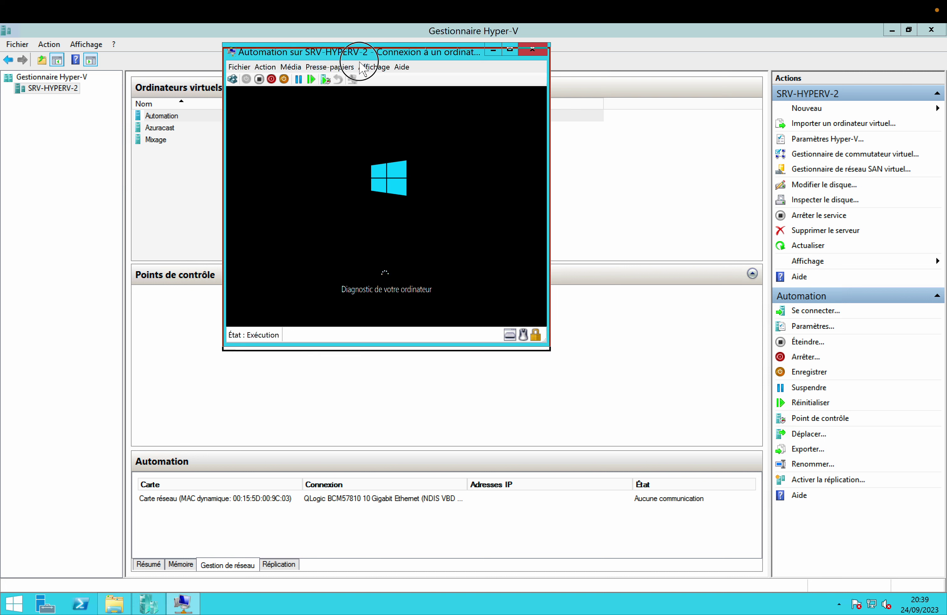
pyautogui.moveTo(360, 64); pyautogui.dragTo(401, 131)
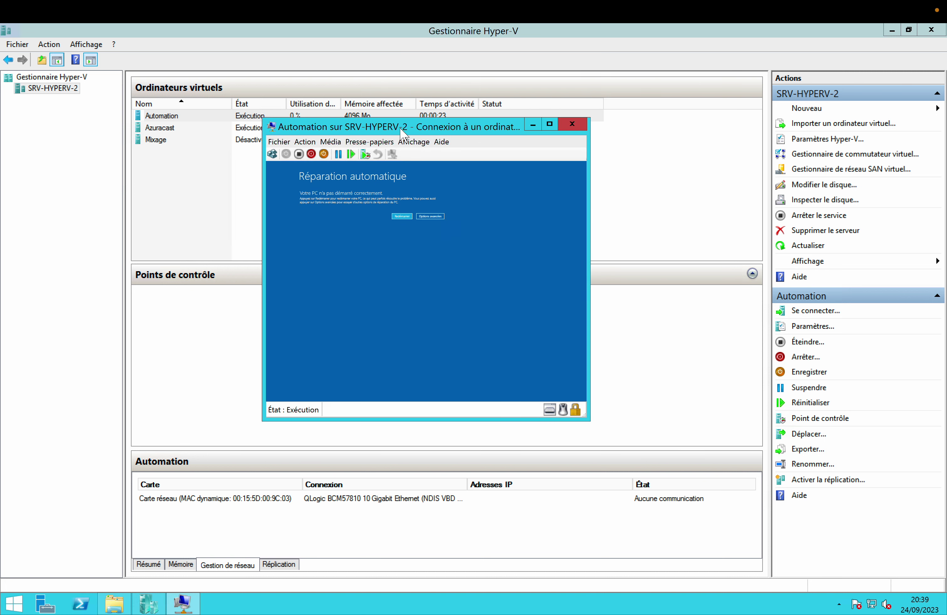
pyautogui.moveTo(401, 132)
pyautogui.mouseDown()
pyautogui.moveTo(403, 118)
pyautogui.moveTo(405, 128)
pyautogui.mouseUp()
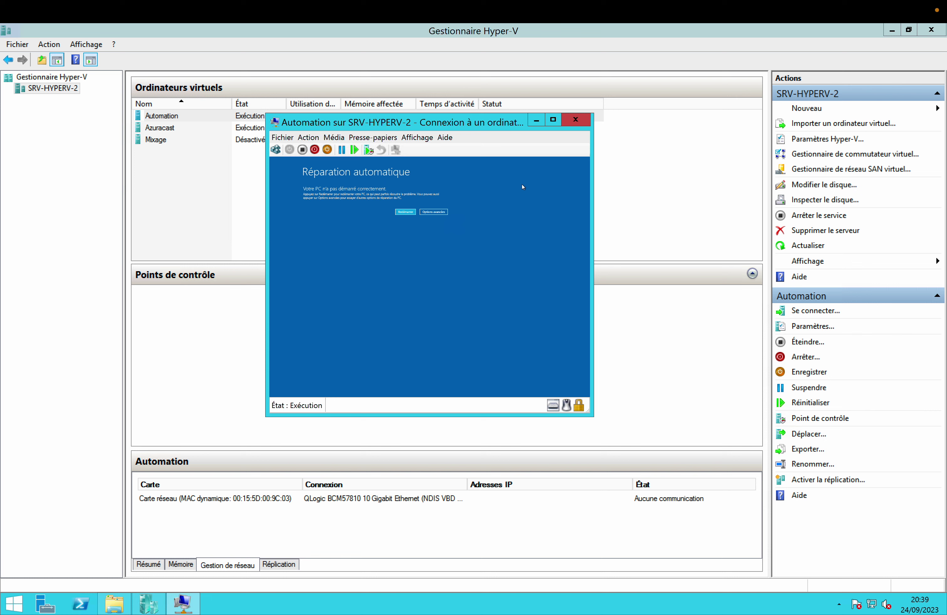
pyautogui.click(408, 214)
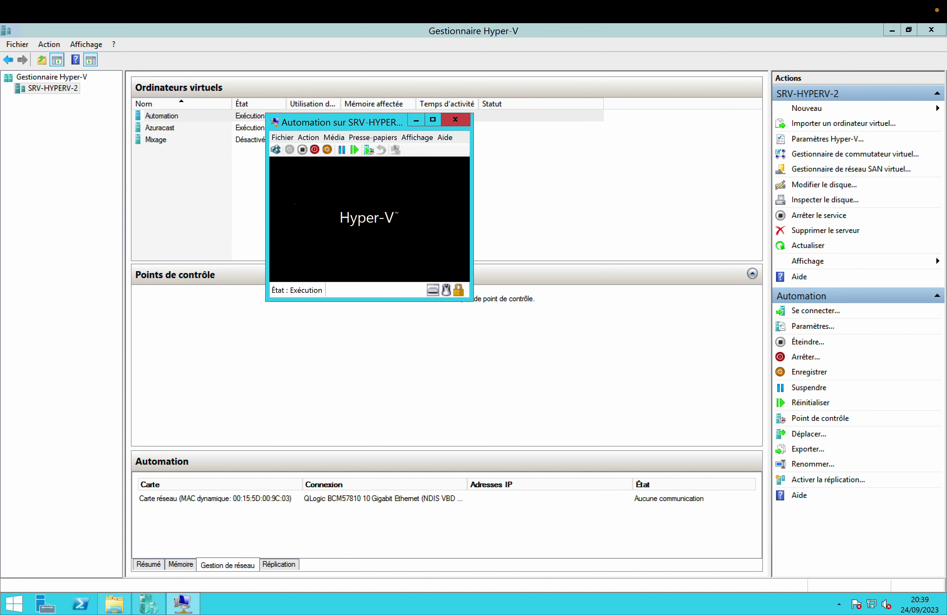
# - Force the Automation virtual machine off and close its console window
pyautogui.click(302, 149)
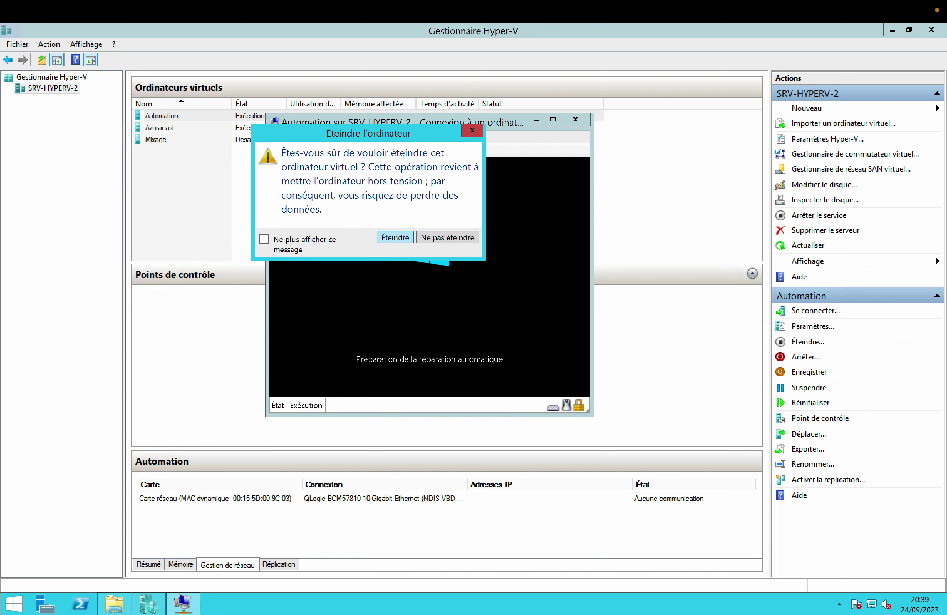
pyautogui.click(398, 238)
pyautogui.click(455, 120)
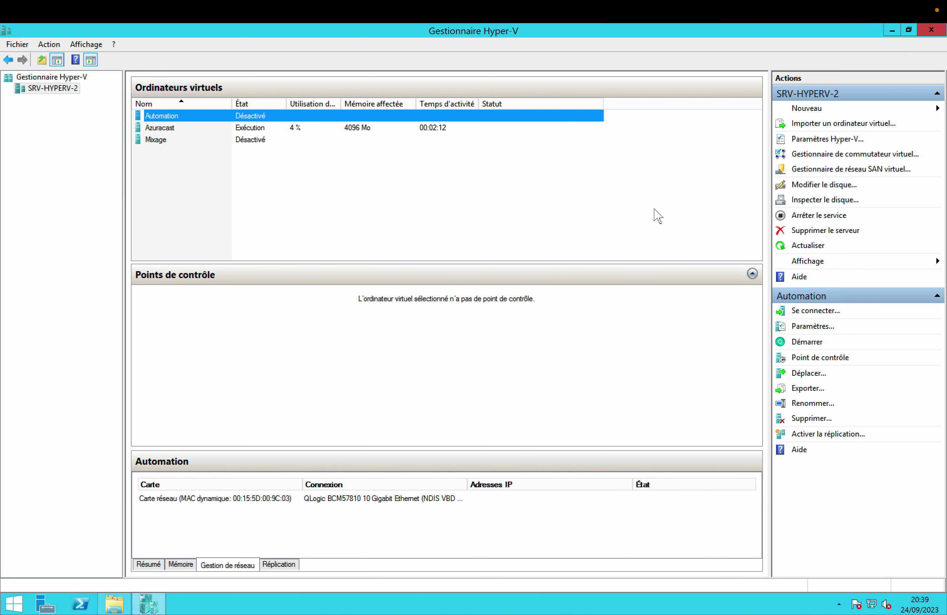
# - Examine the Automation machine's settings, including the BIOS boot order, IDE controller 0 and the virtual disk's controller choices, and leave them unsaved
pyautogui.click(812, 326)
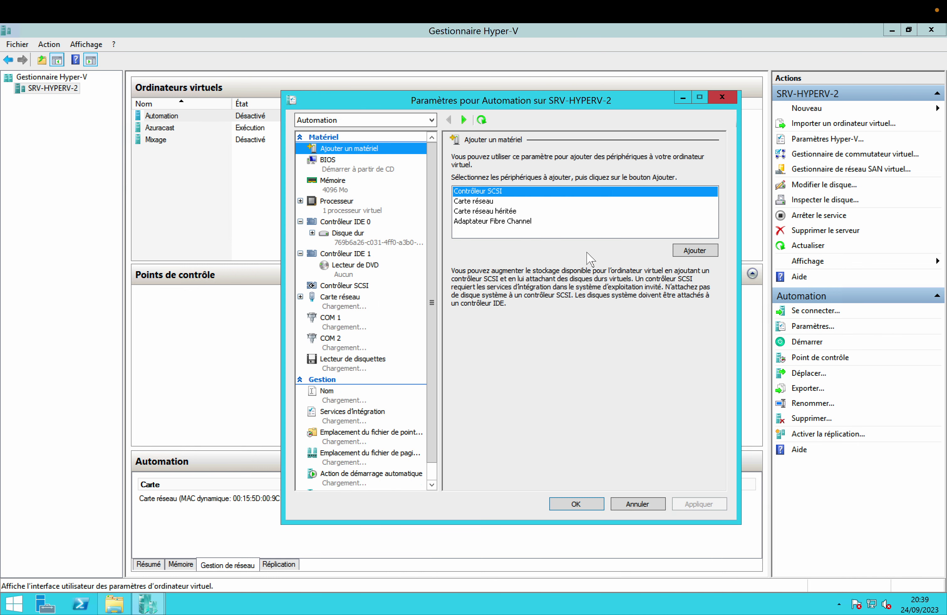
pyautogui.click(353, 168)
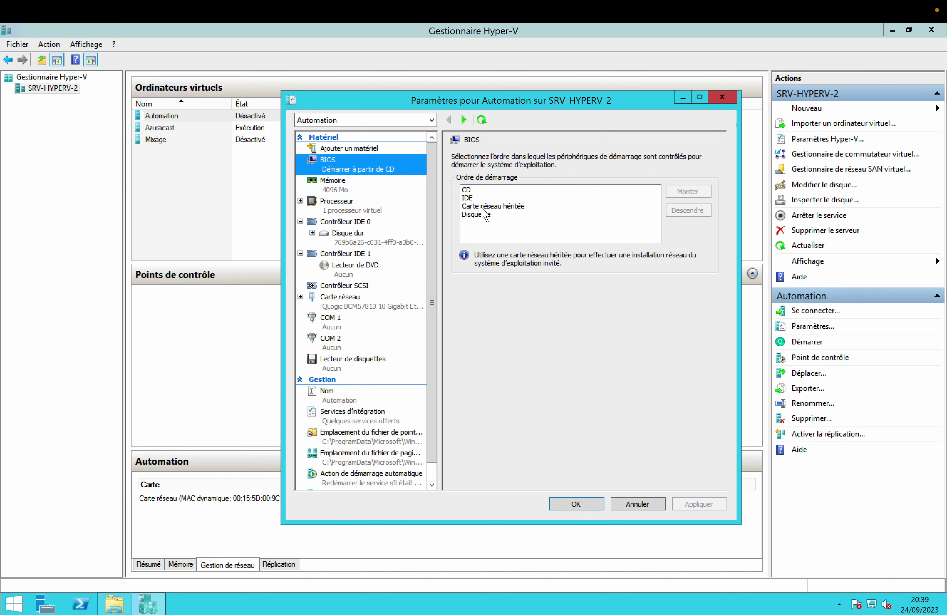
pyautogui.click(470, 198)
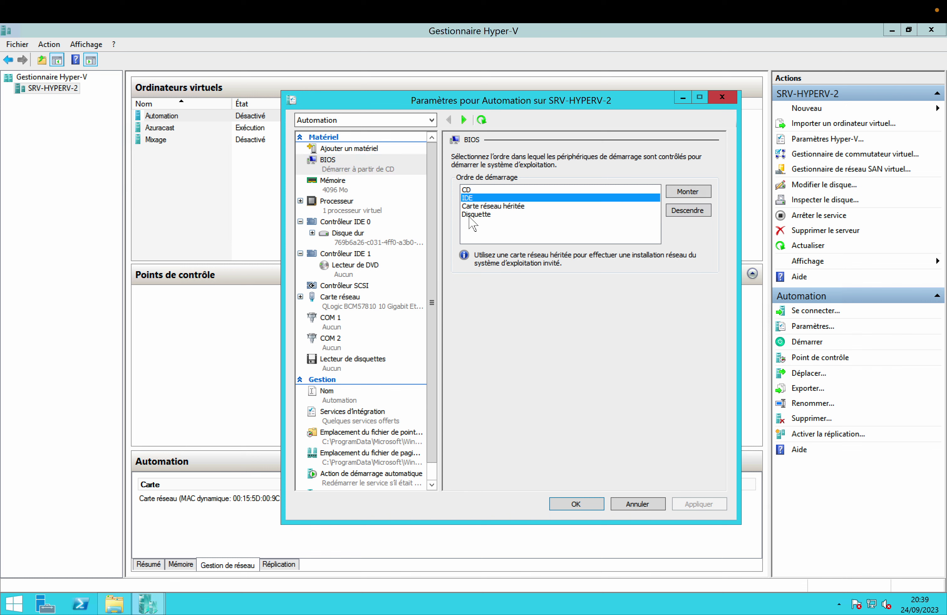
pyautogui.click(340, 149)
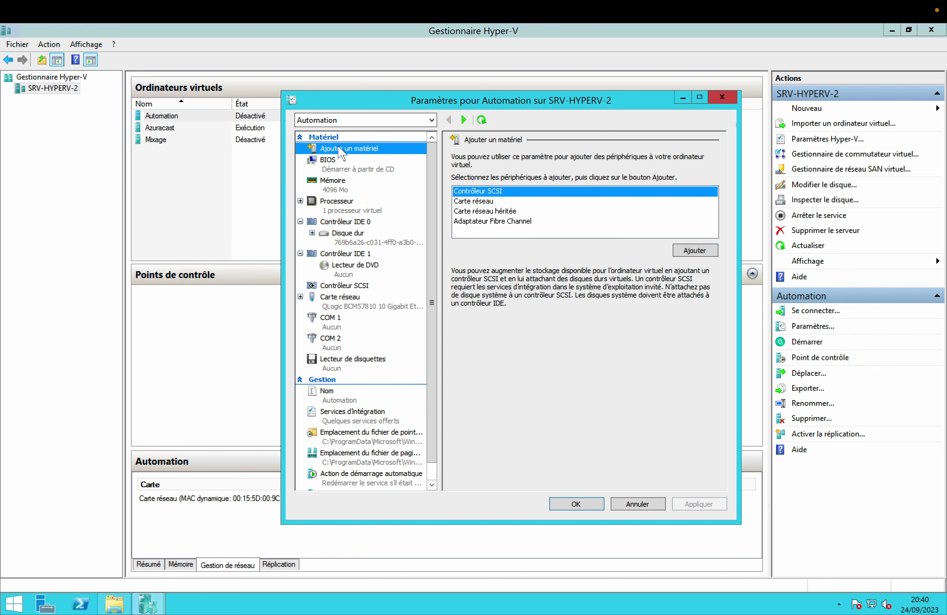
pyautogui.click(351, 222)
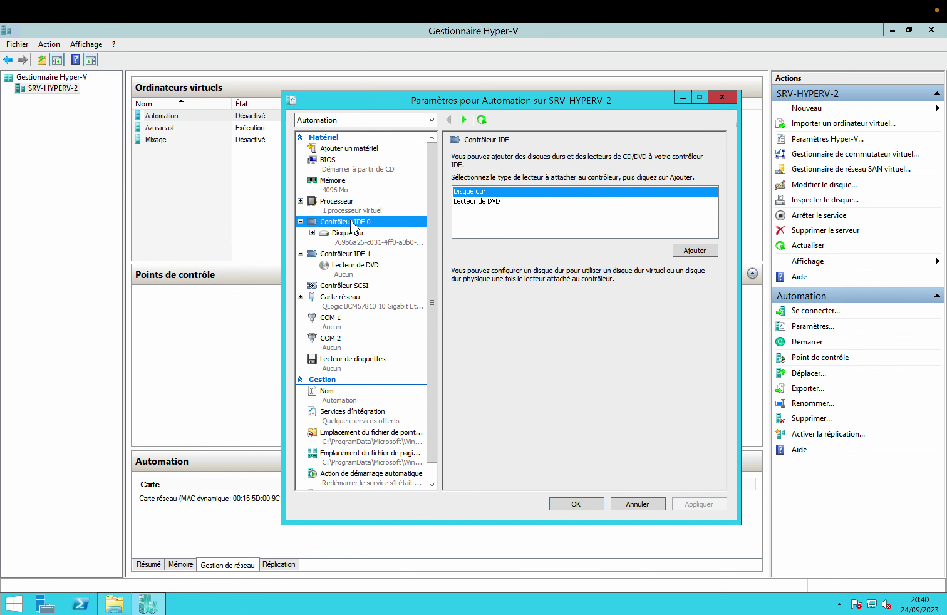
pyautogui.click(377, 236)
pyautogui.click(523, 198)
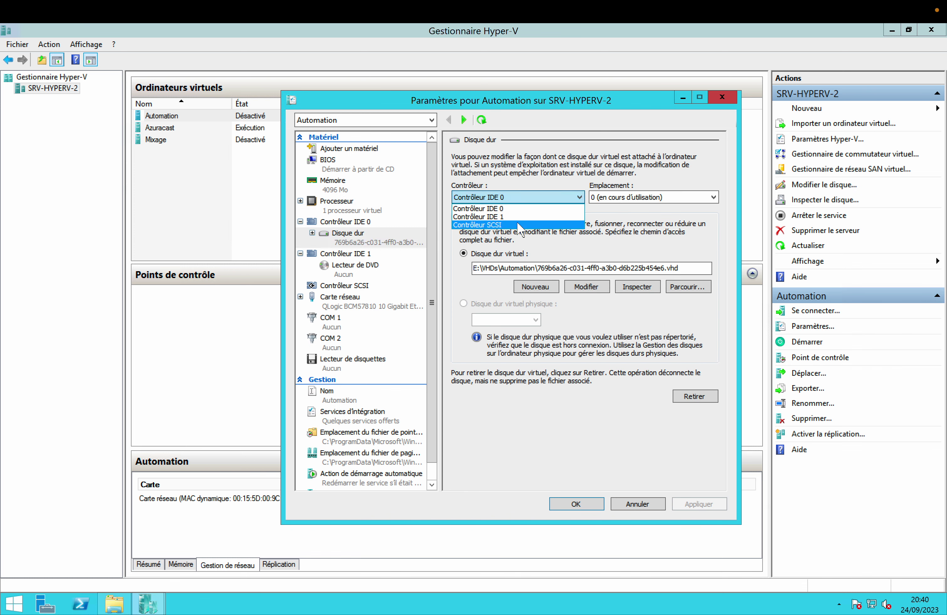
pyautogui.click(516, 208)
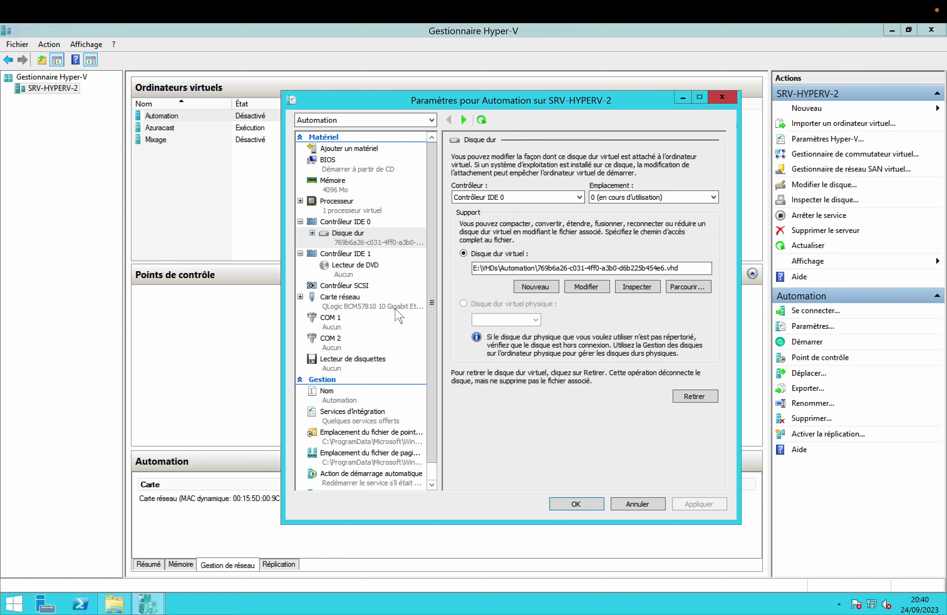
pyautogui.click(634, 505)
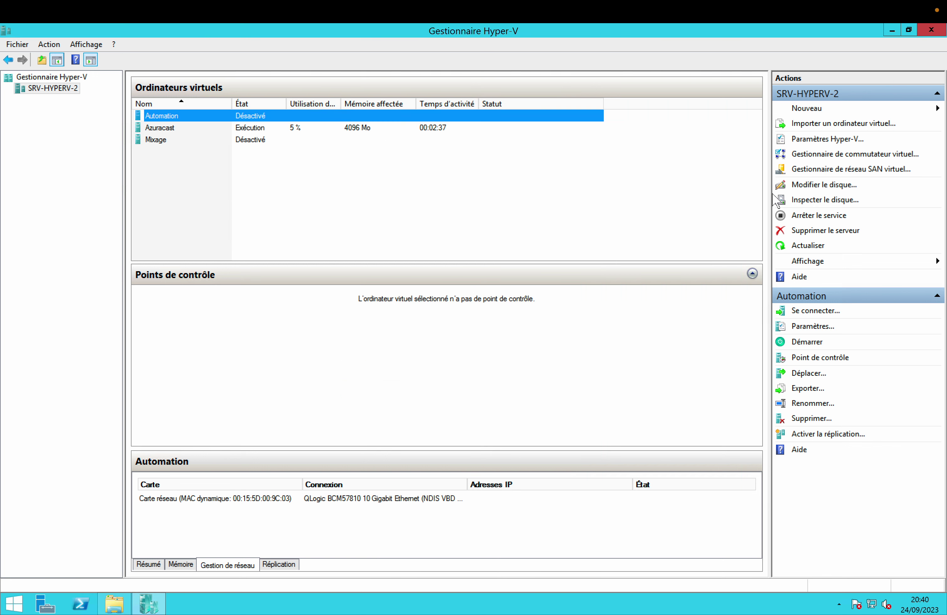
pyautogui.click(808, 108)
pyautogui.click(856, 109)
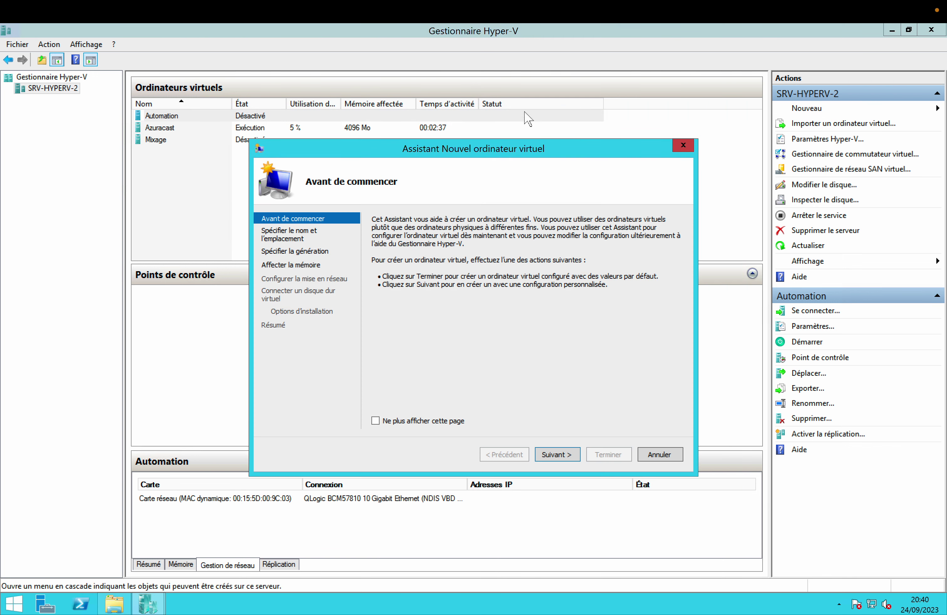
pyautogui.click(560, 454)
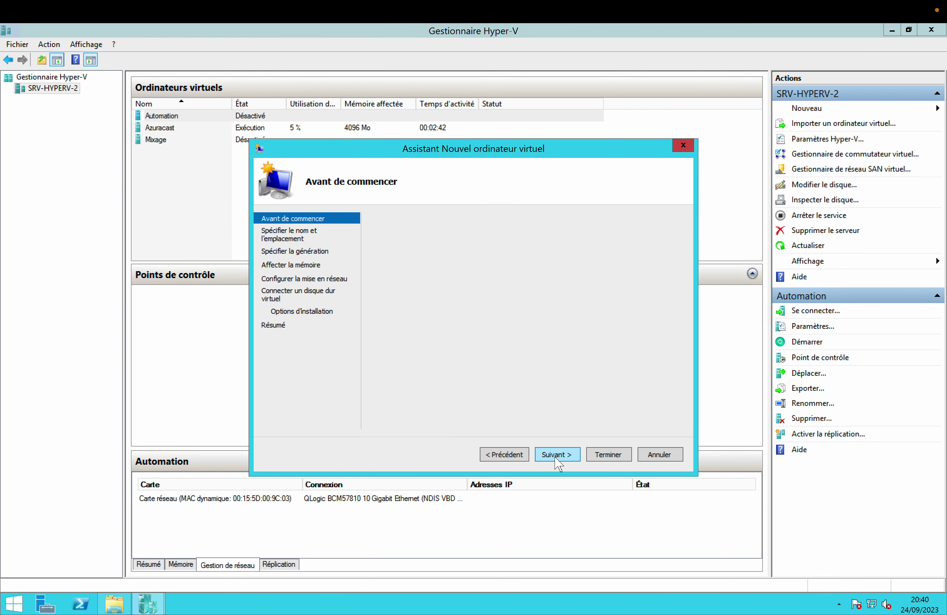
pyautogui.write('Azuracast test')
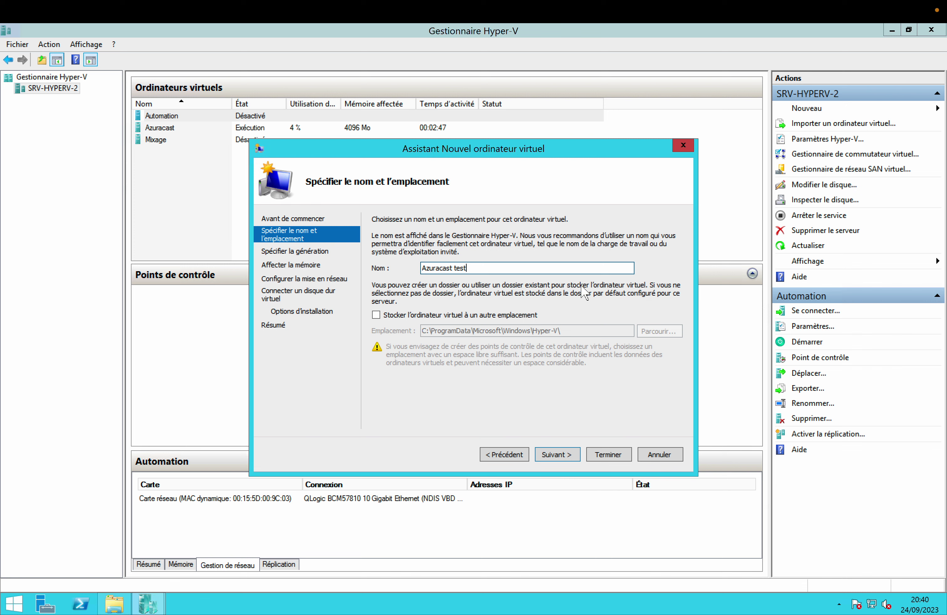
pyautogui.click(559, 454)
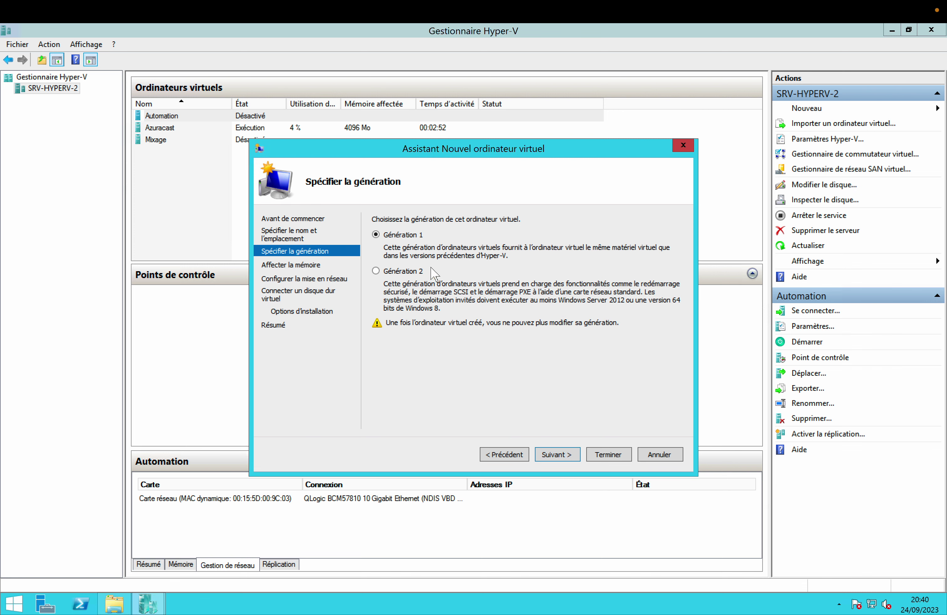
pyautogui.click(396, 271)
pyautogui.click(553, 454)
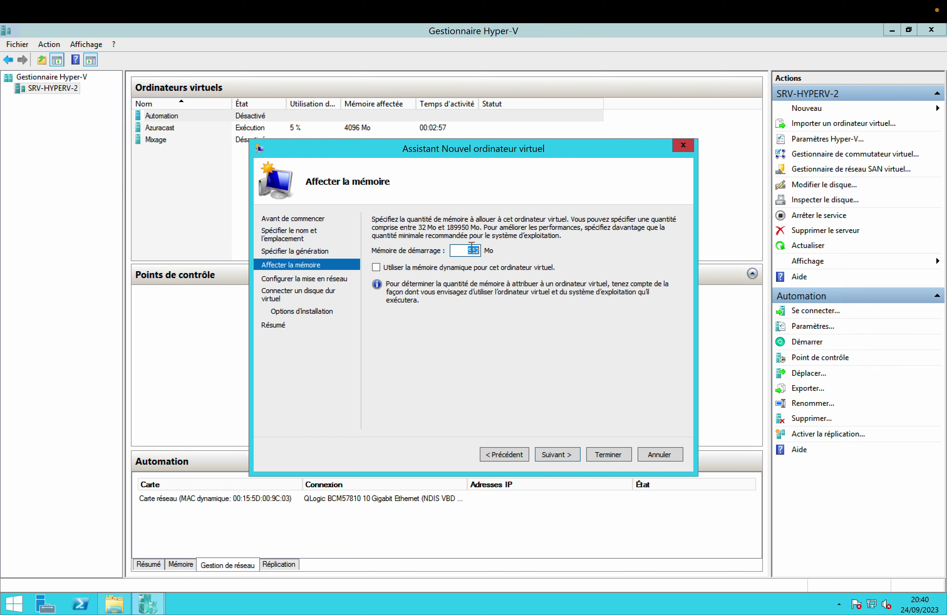
pyautogui.write('4096')
pyautogui.click(567, 463)
pyautogui.click(566, 463)
pyautogui.click(511, 457)
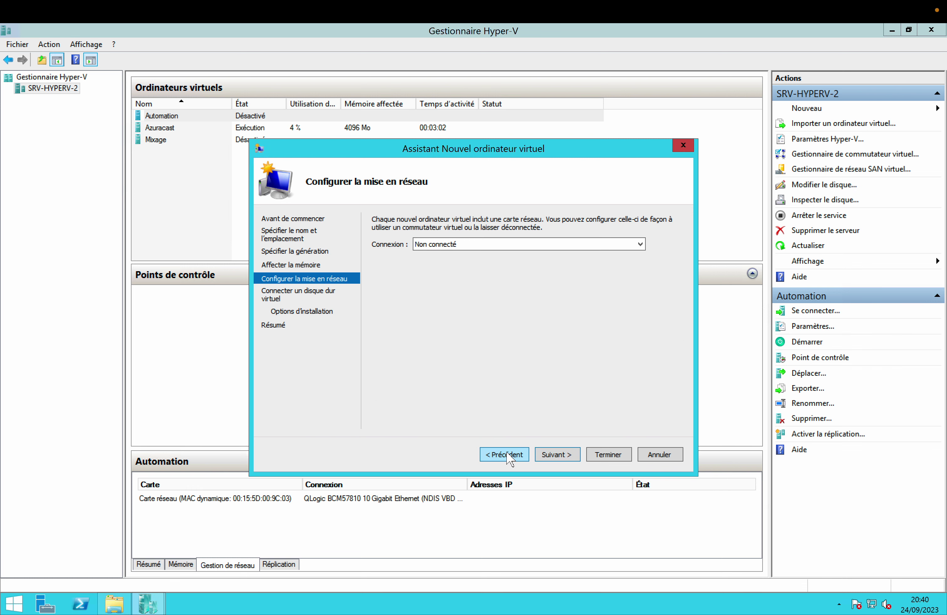
pyautogui.click(525, 244)
pyautogui.click(519, 264)
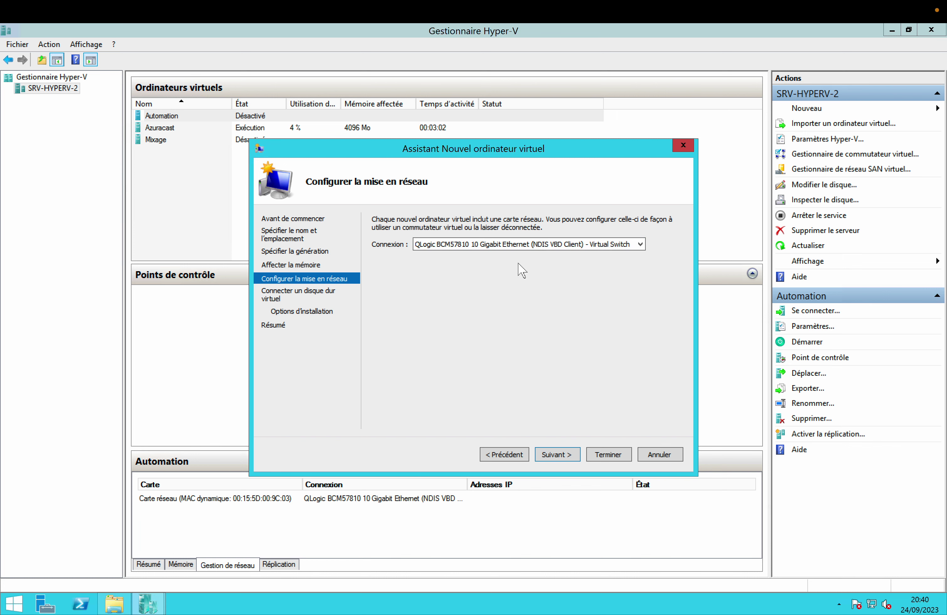
pyautogui.click(546, 450)
pyautogui.click(436, 341)
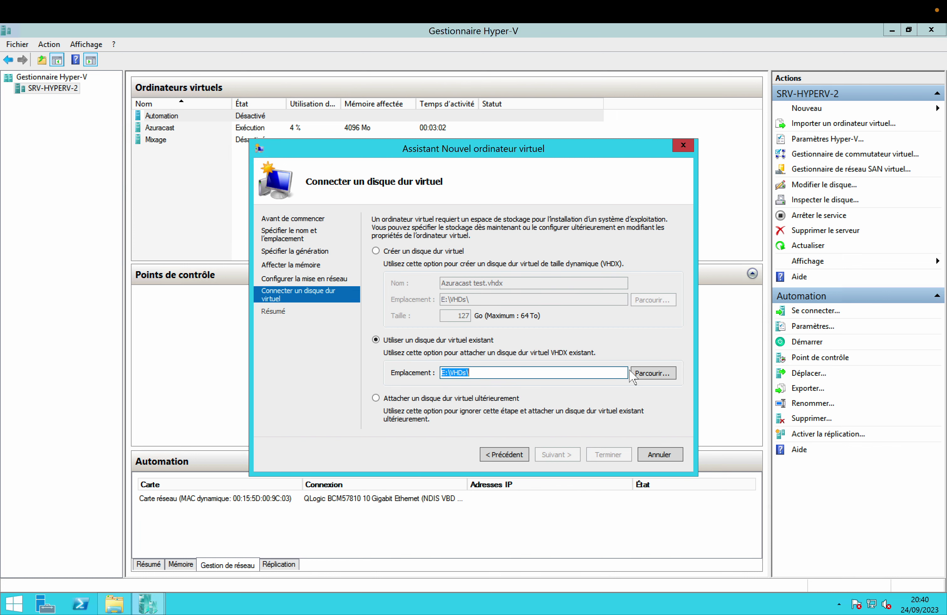
pyautogui.click(642, 375)
pyautogui.doubleClick(372, 229)
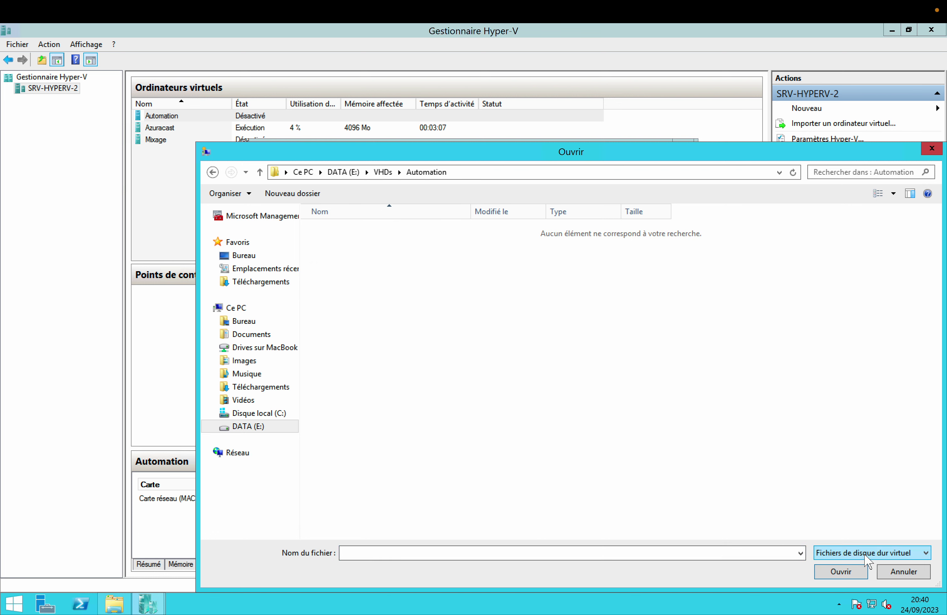
pyautogui.click(888, 575)
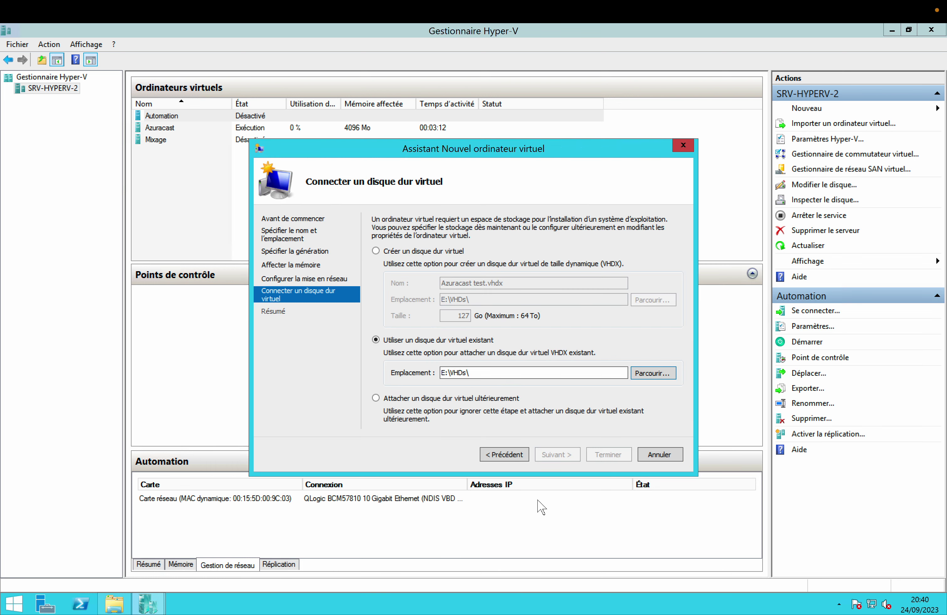
pyautogui.click(651, 453)
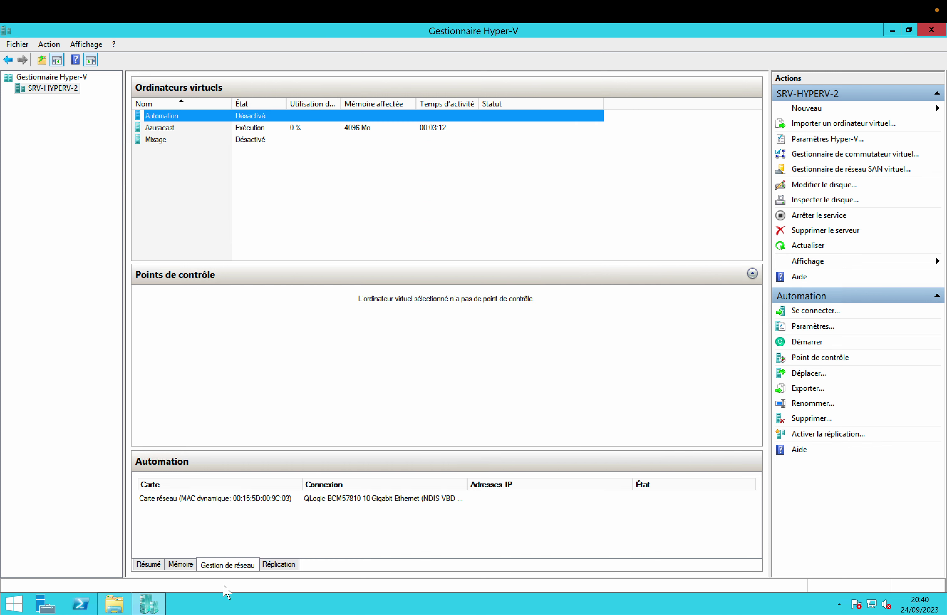
# - Mount the virtual disk image stored in E:\VHDs\Automation using File Explorer
pyautogui.click(115, 603)
pyautogui.click(410, 251)
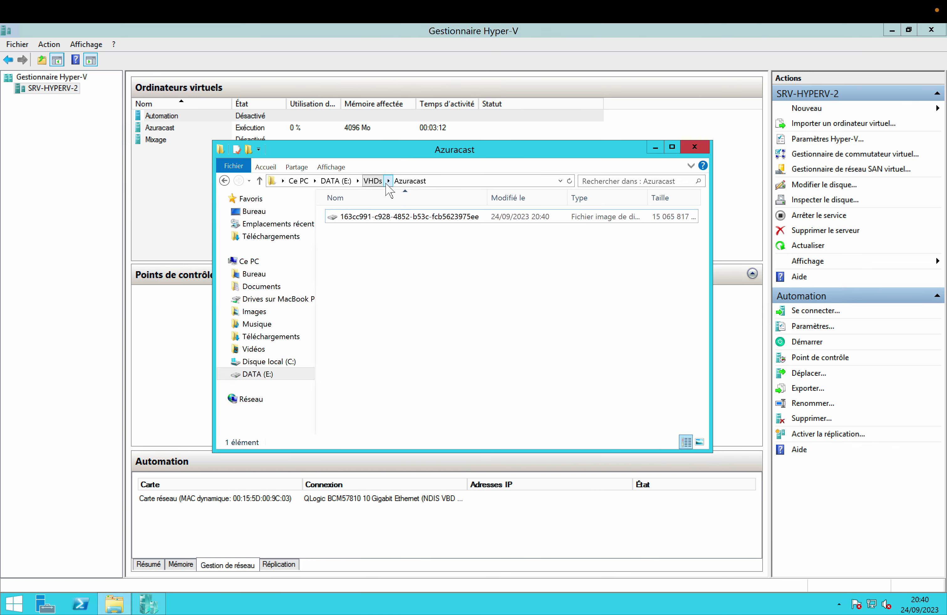
pyautogui.click(376, 180)
pyautogui.doubleClick(367, 217)
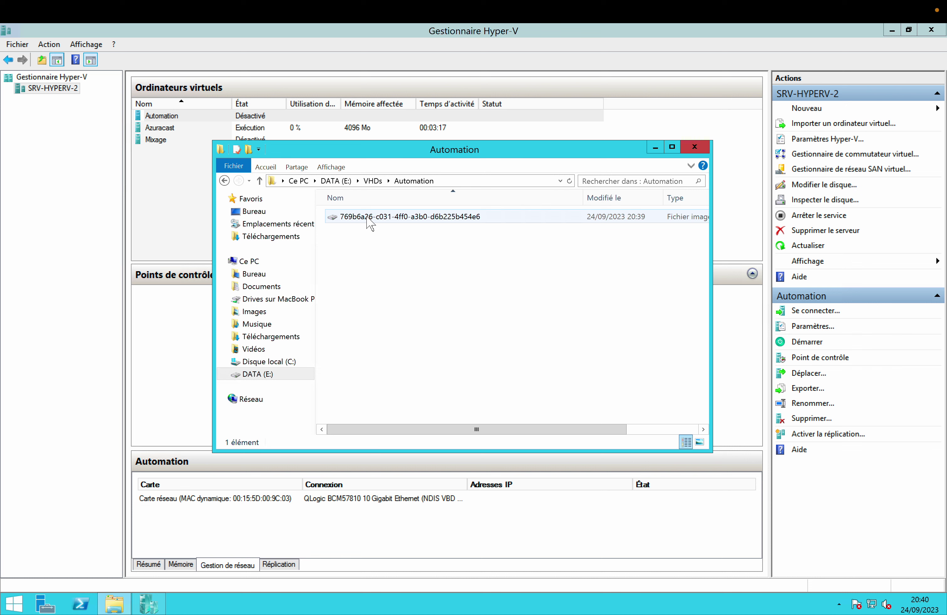
pyautogui.click(419, 218)
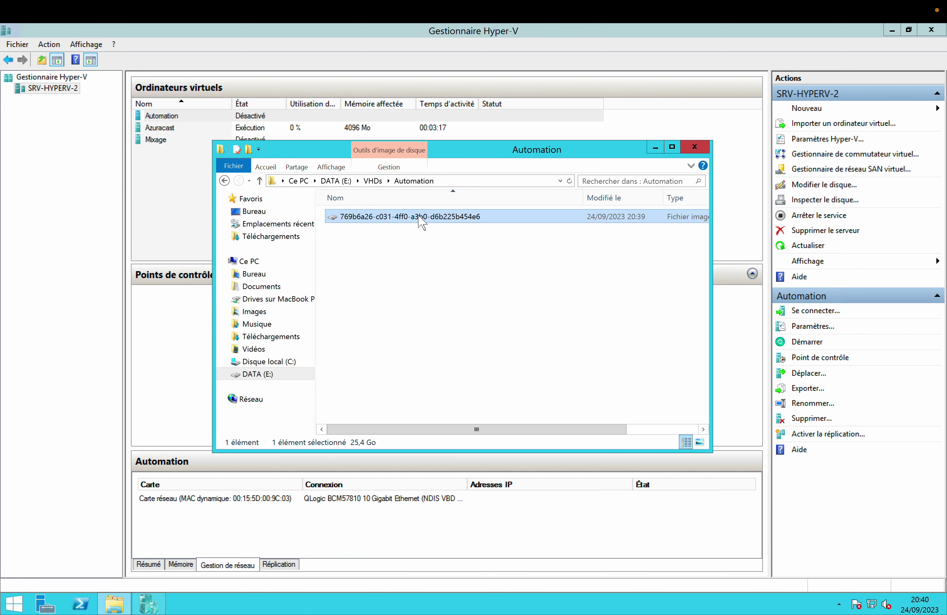
pyautogui.doubleClick(420, 217)
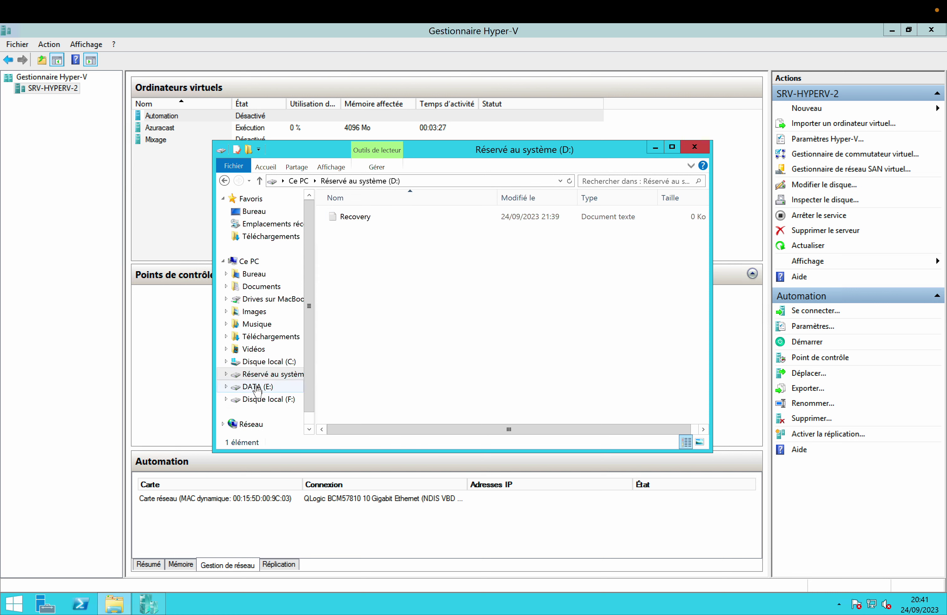
# - Check the contents of the mounted disk F:, including its RadioDJv2 folder, and return to the drive's root
pyautogui.click(258, 399)
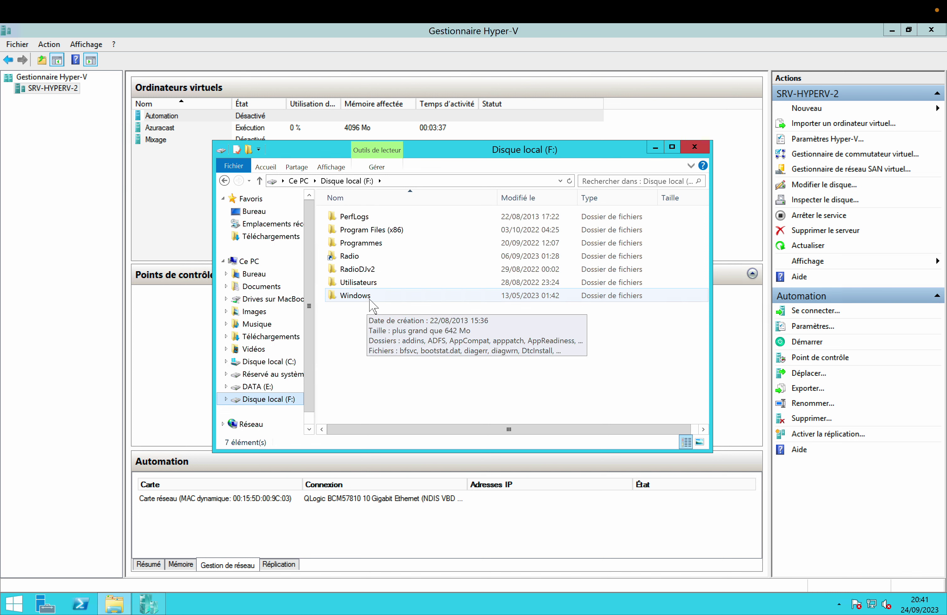
pyautogui.click(361, 256)
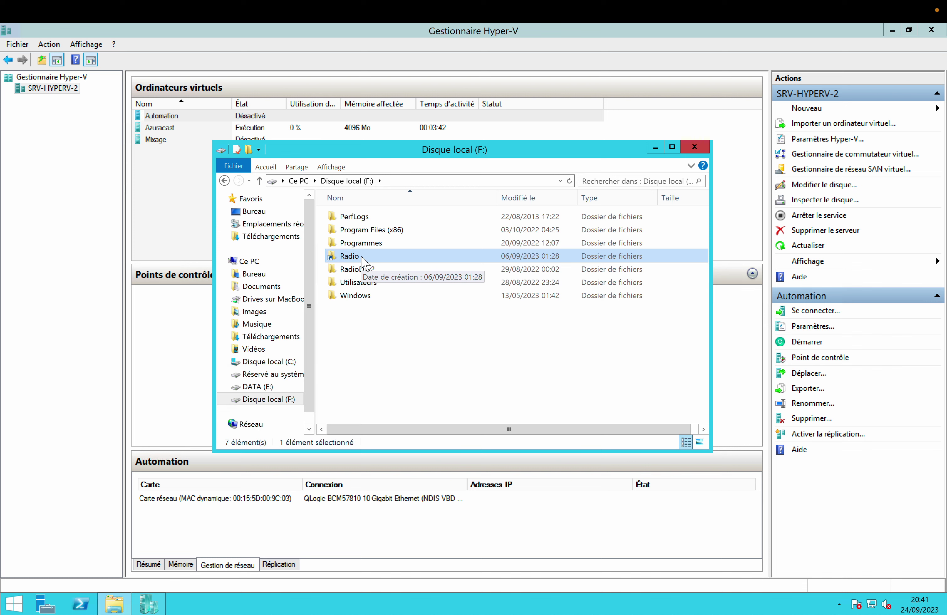
pyautogui.doubleClick(360, 269)
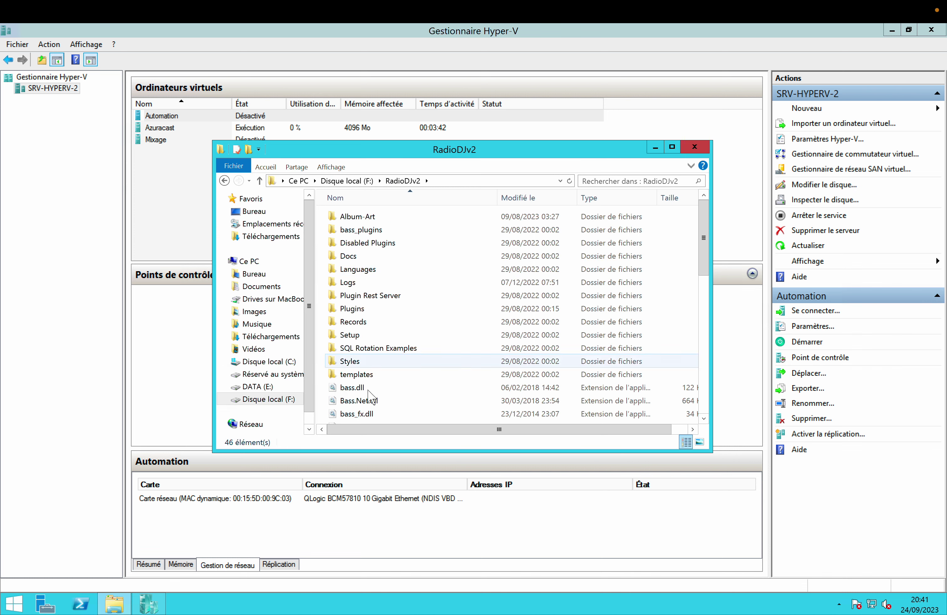
pyautogui.scroll(-10, 370, 396)
pyautogui.scroll(10, 369, 301)
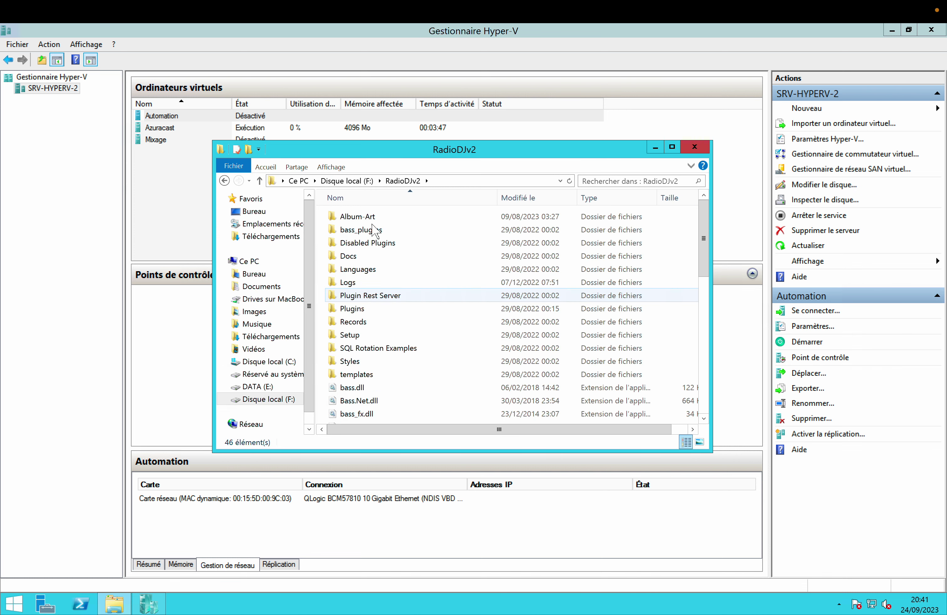
pyautogui.click(347, 180)
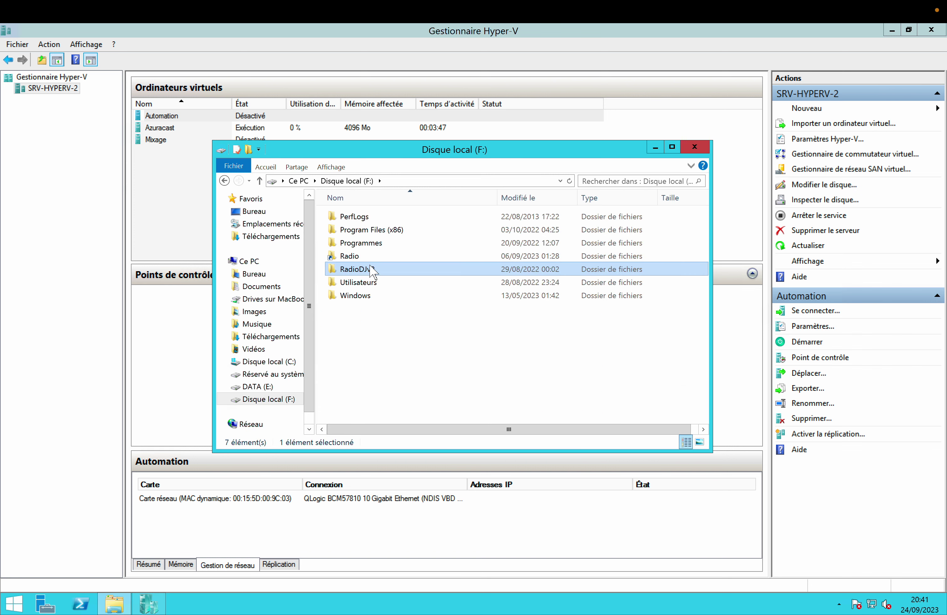
# - Create a test folder at the root of disk F: and delete it again
pyautogui.click(377, 332)
pyautogui.rightClick(377, 332)
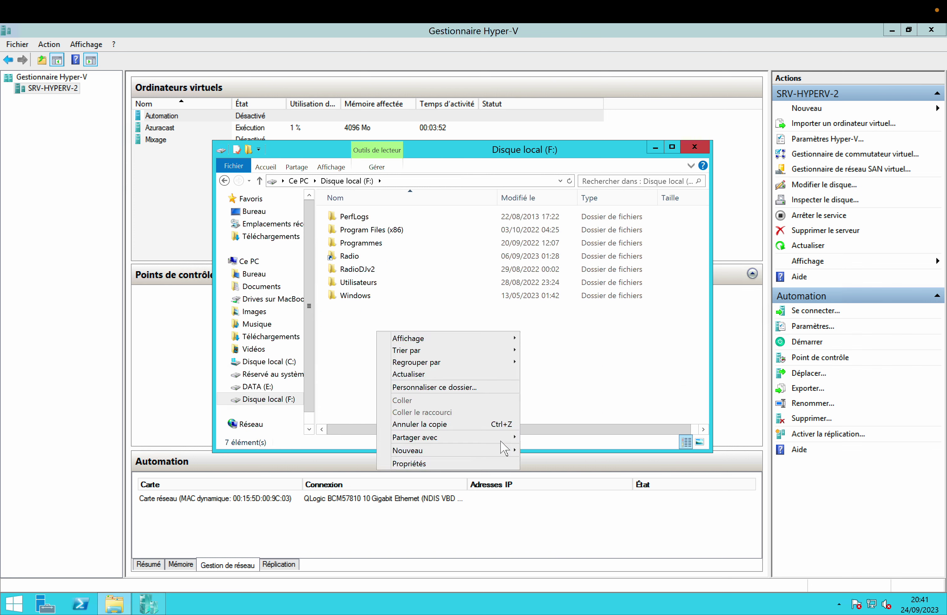
pyautogui.moveTo(504, 447)
pyautogui.click(543, 449)
pyautogui.click(471, 356)
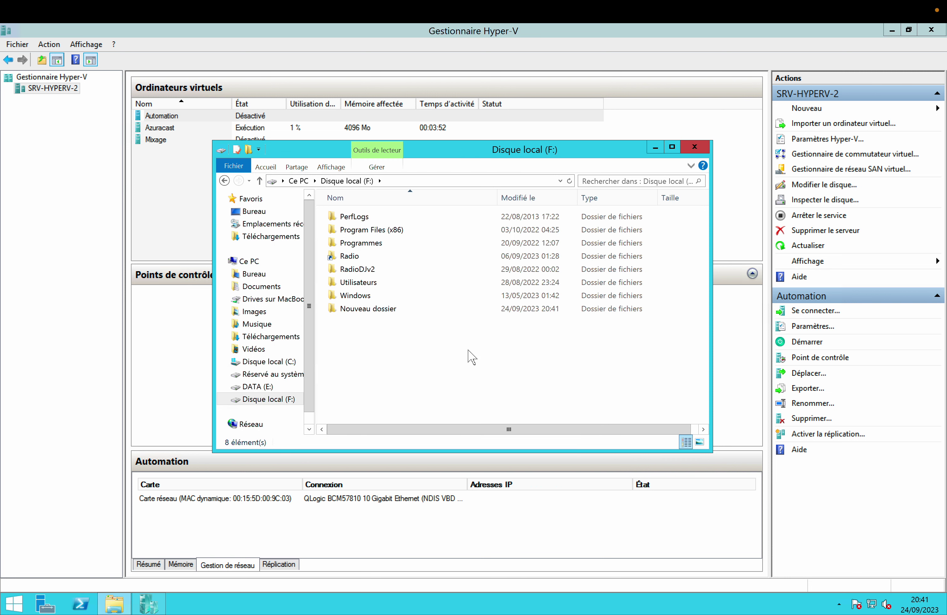
pyautogui.click(365, 308)
pyautogui.rightClick(366, 308)
pyautogui.click(414, 436)
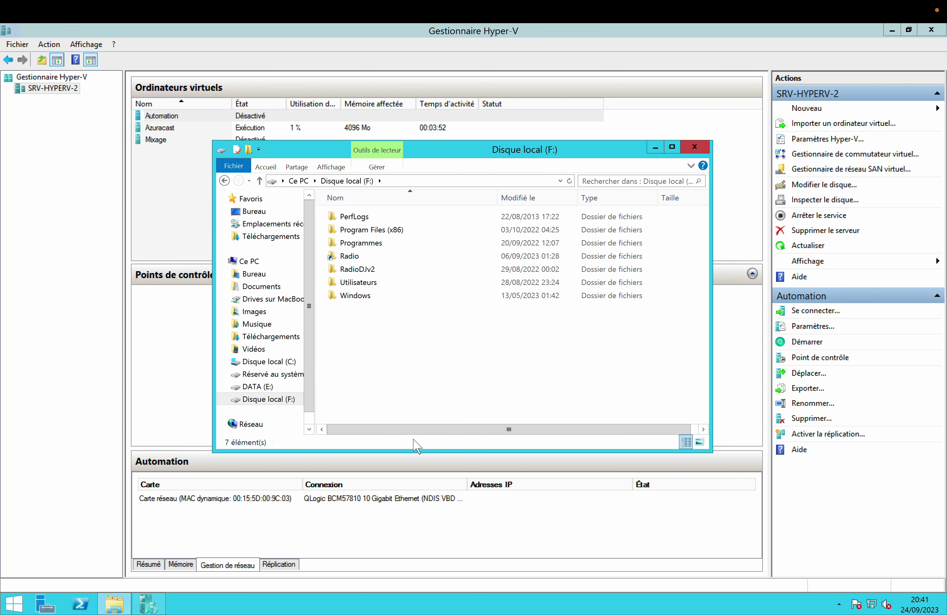
# - Close the File Explorer window and minimise the Hyper-V manager to reveal the server desktop
pyautogui.click(695, 148)
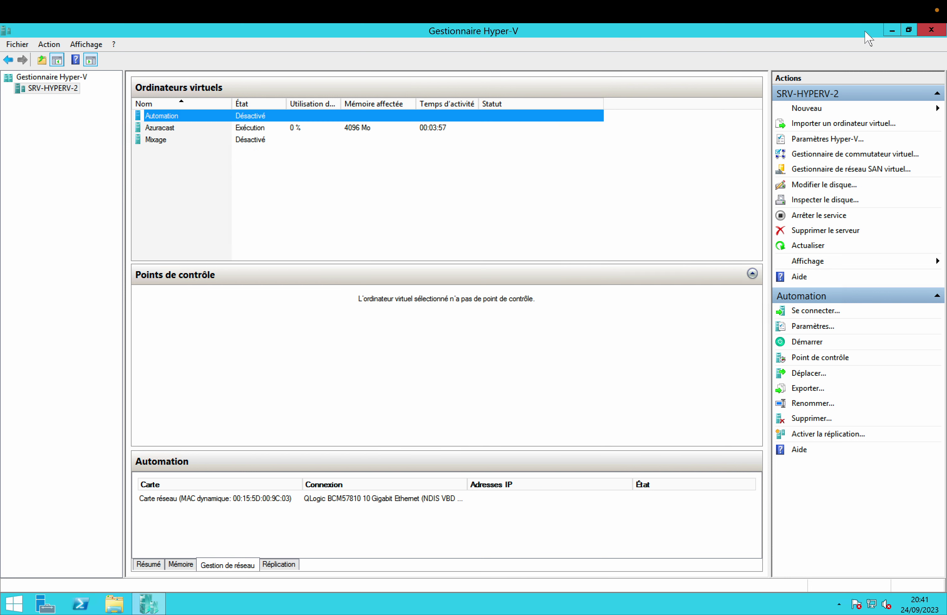
pyautogui.click(892, 30)
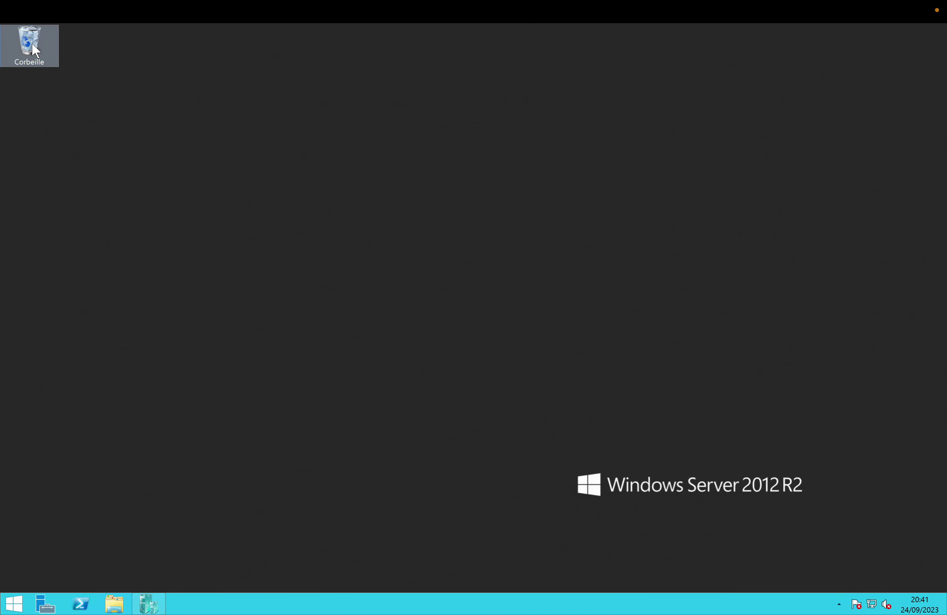
# - Empty the server's Recycle Bin, permanently deleting the folder Nouveau dossier
pyautogui.rightClick(32, 43)
pyautogui.click(64, 62)
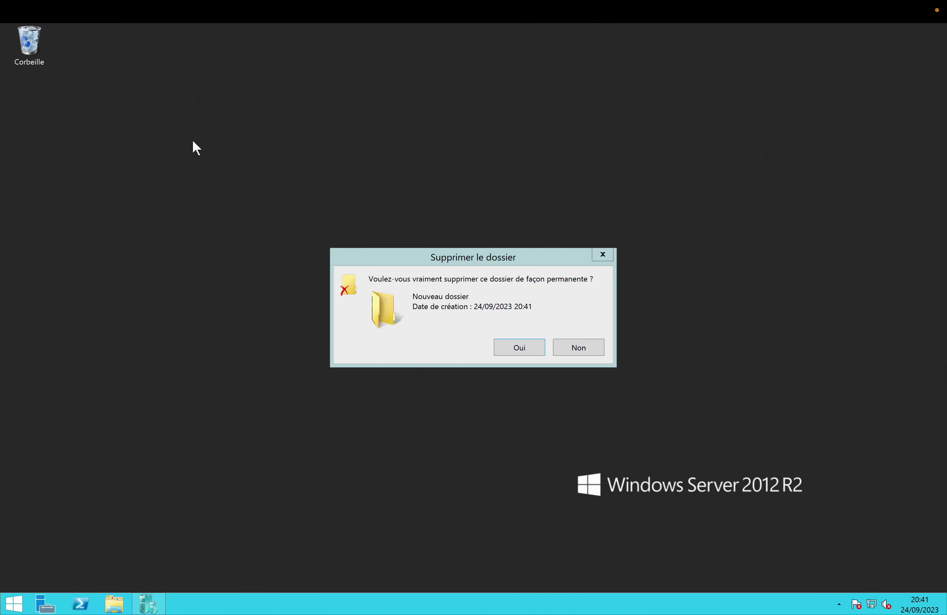
pyautogui.click(516, 349)
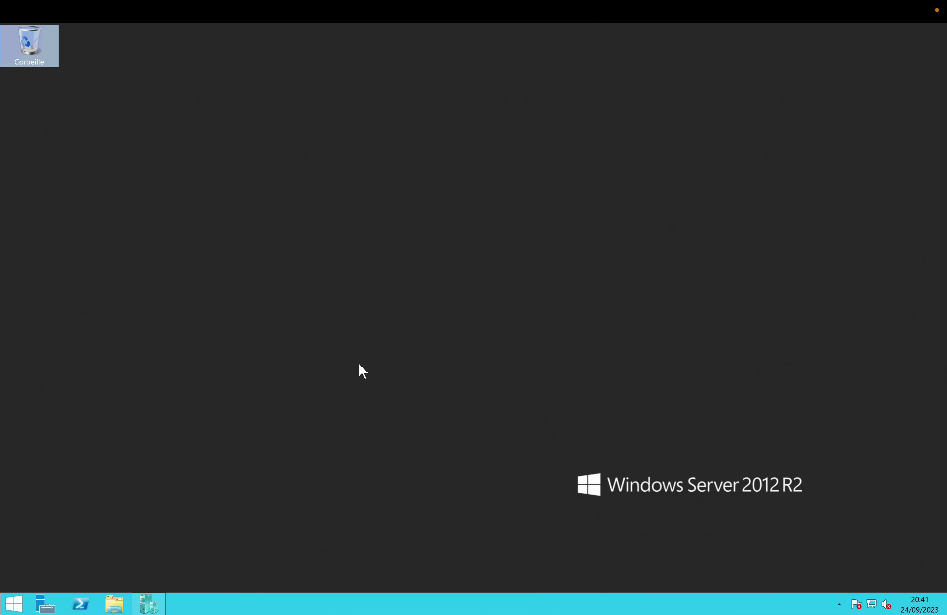
# - Detach the 50 GB virtual hard disk, Disque 3, in Disk Management and close the tool
pyautogui.rightClick(12, 603)
pyautogui.click(100, 470)
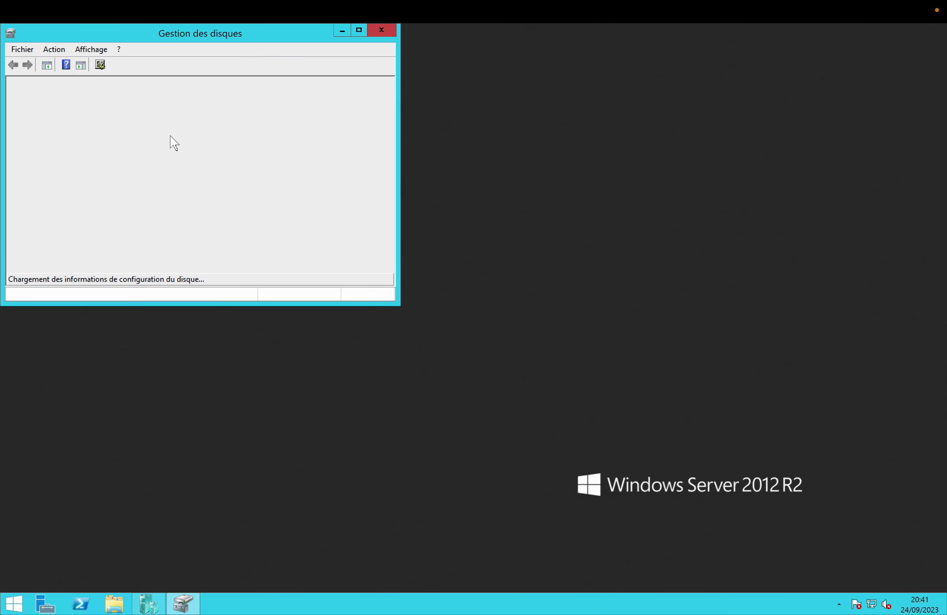
pyautogui.click(359, 31)
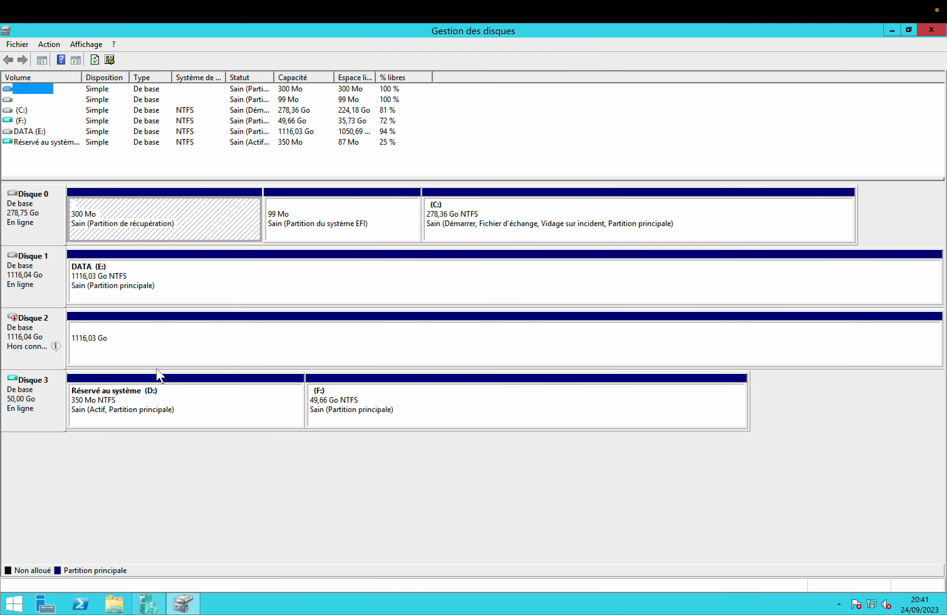
pyautogui.click(45, 397)
pyautogui.rightClick(45, 398)
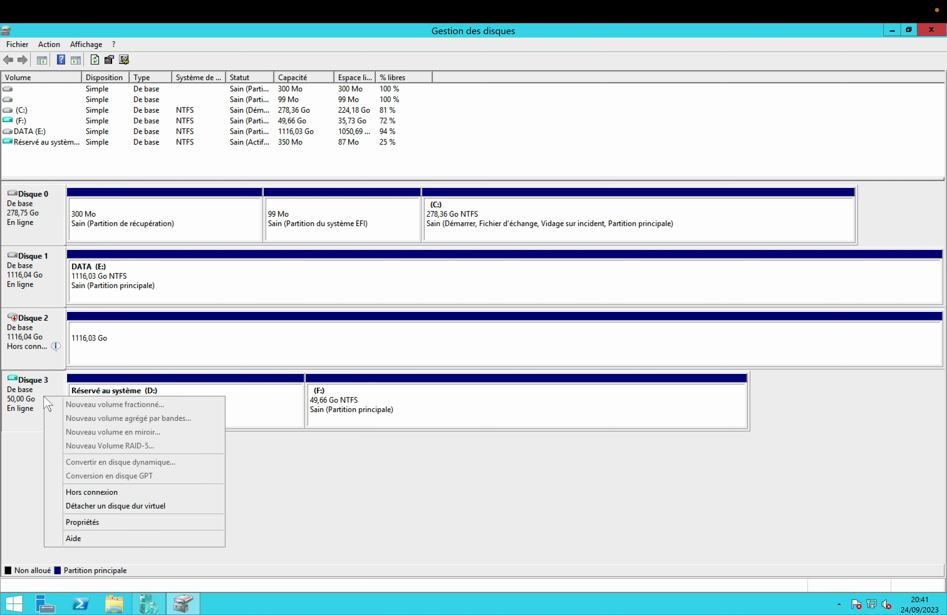
pyautogui.click(178, 504)
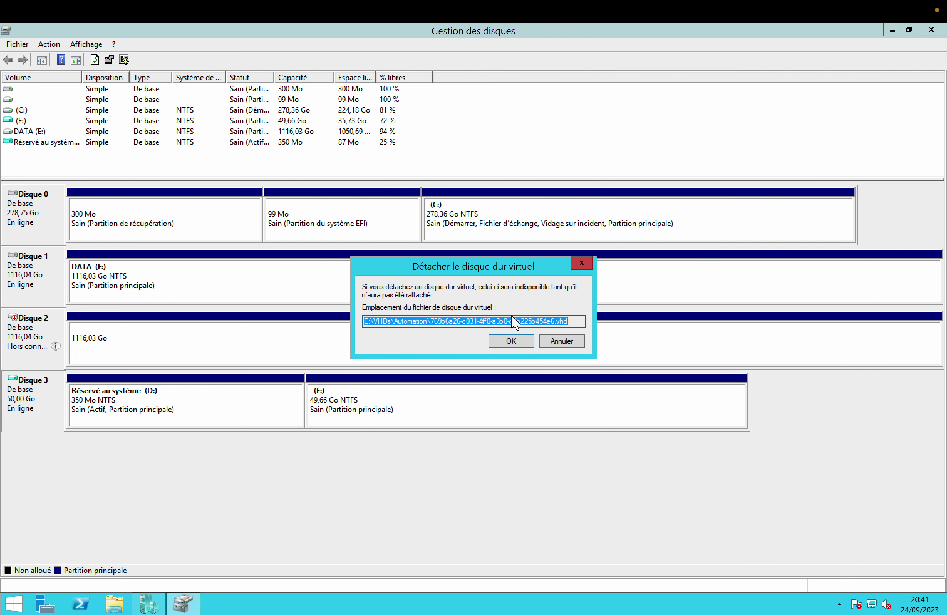
pyautogui.click(511, 341)
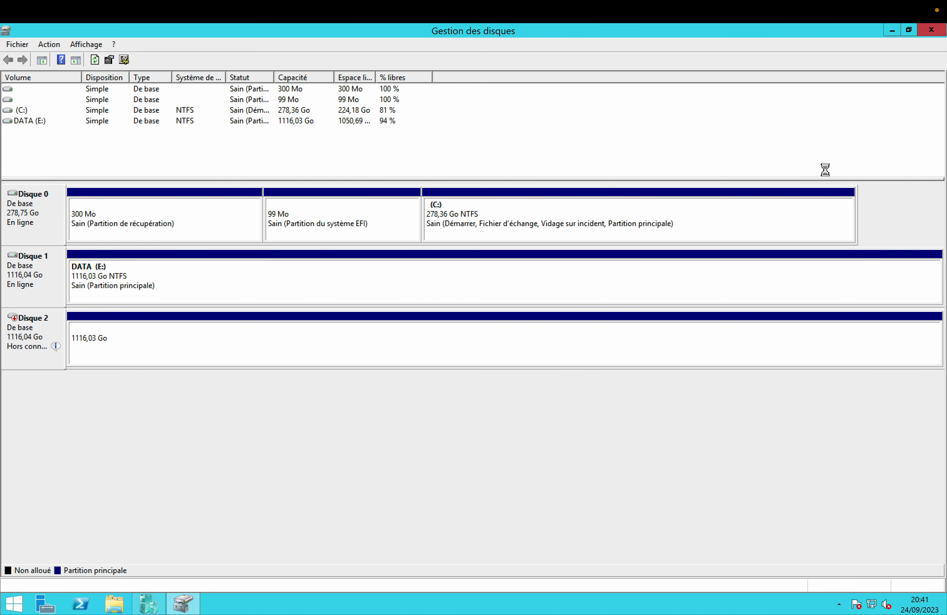
pyautogui.click(930, 31)
# - Return to the Hyper-V manager, view the Automation virtual machine's connection window and close it
pyautogui.click(149, 604)
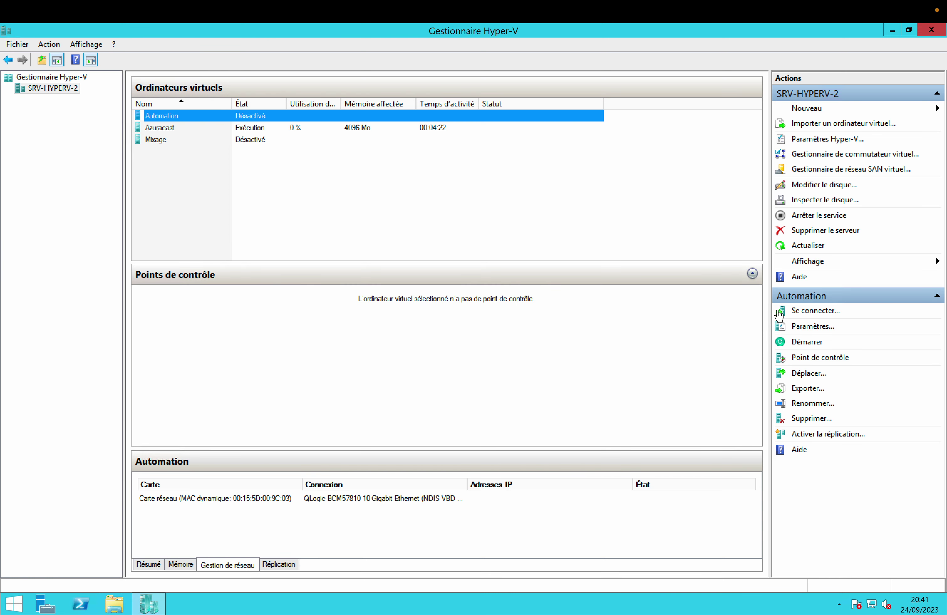
pyautogui.click(812, 311)
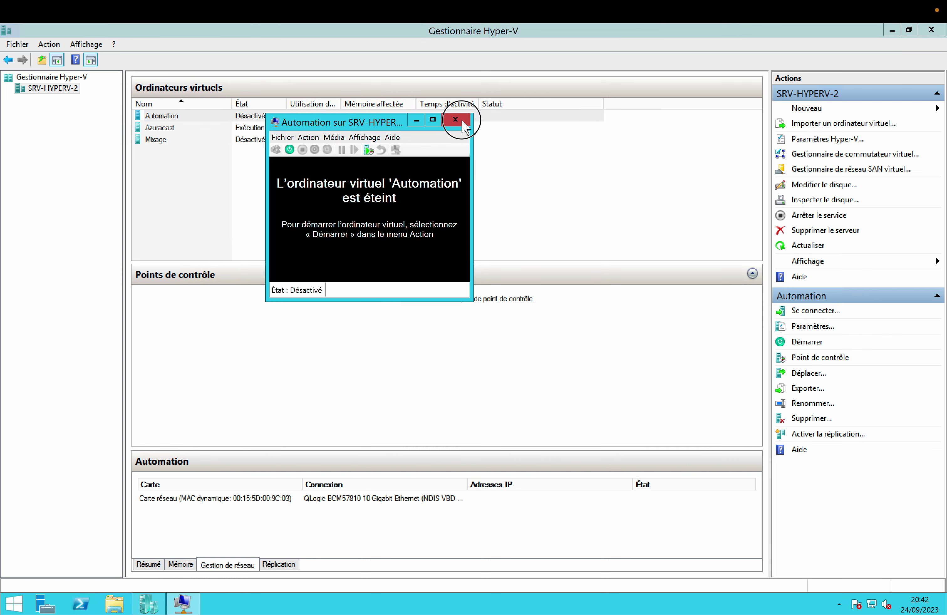
pyautogui.click(455, 120)
# - Start the Mixage virtual machine and connect to it to watch it boot
pyautogui.click(164, 139)
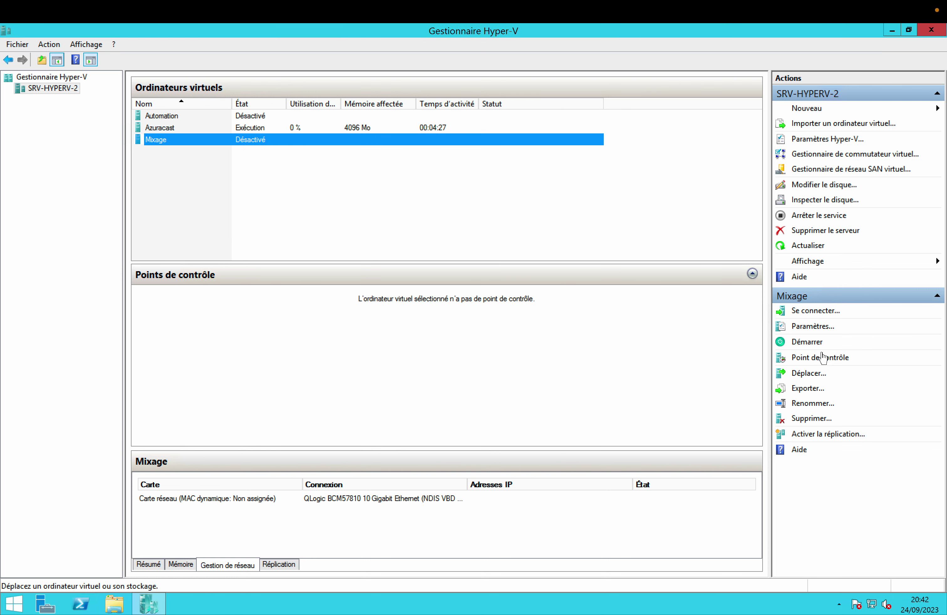
pyautogui.click(806, 342)
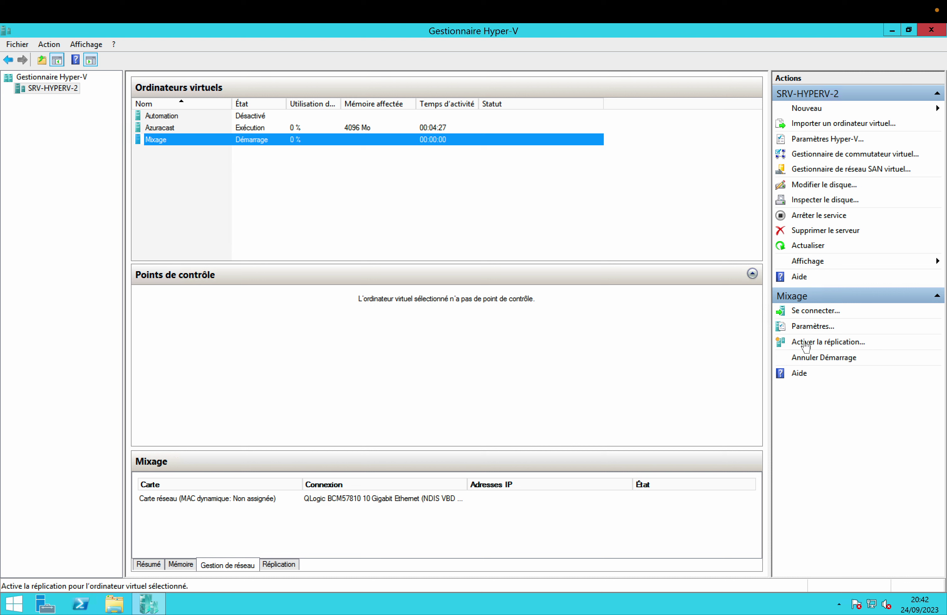
pyautogui.click(817, 311)
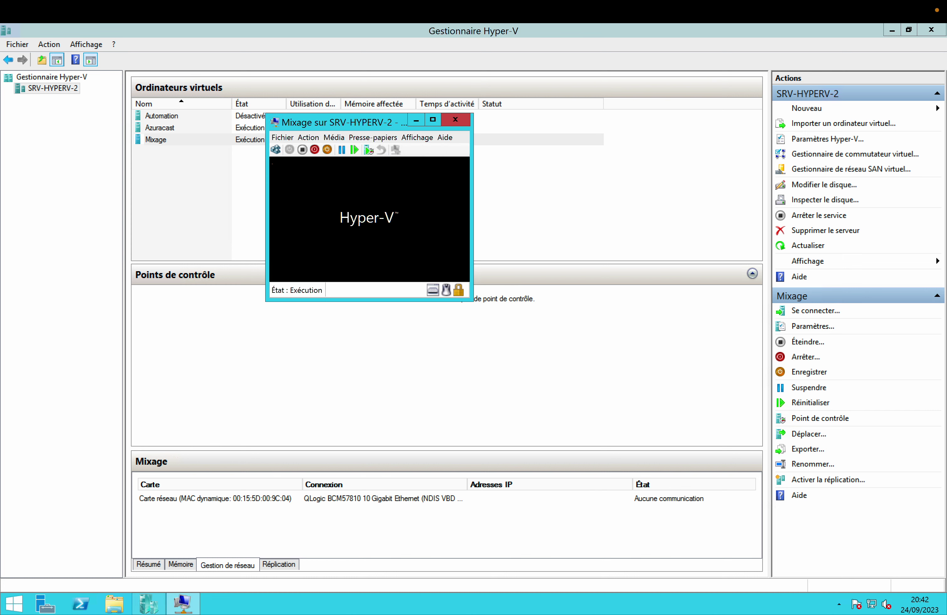
# - Power off the Mixage virtual machine and close its connection window
pyautogui.click(315, 149)
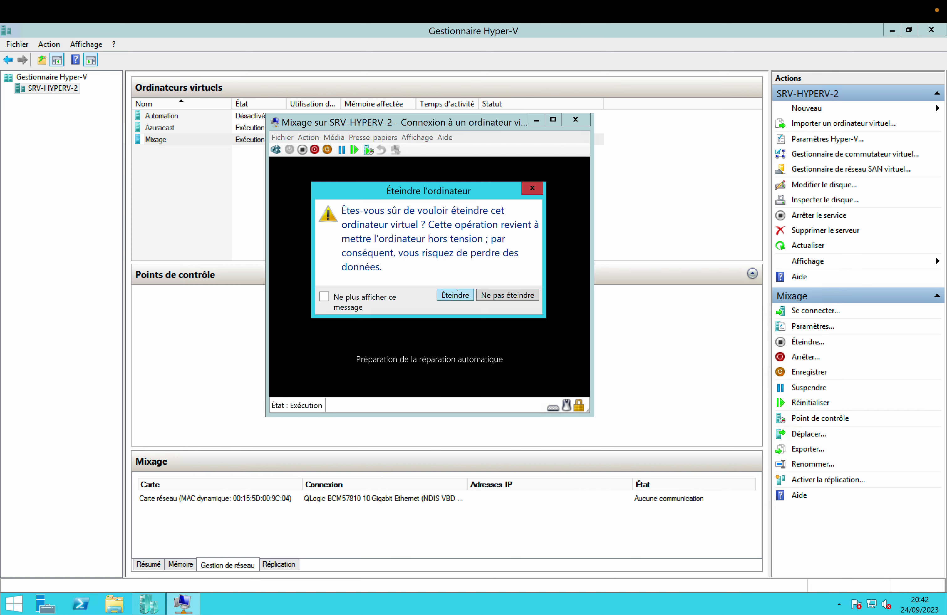
pyautogui.click(457, 293)
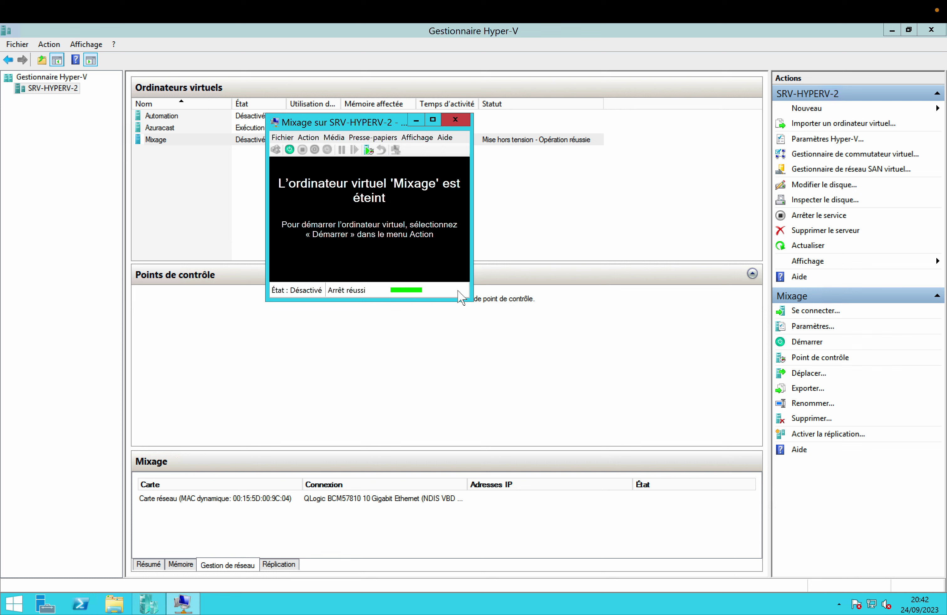
pyautogui.click(456, 119)
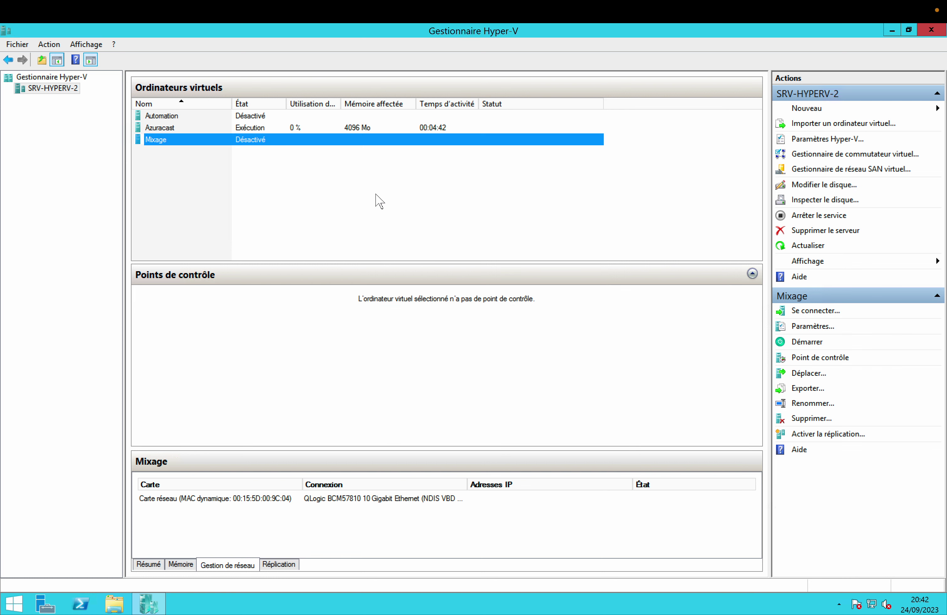
# - Switch to the Azuracast SSH session in Terminal and acknowledge the pending kernel upgrade notice so the package update continues
pyautogui.click(360, 197)
pyautogui.click(167, 130)
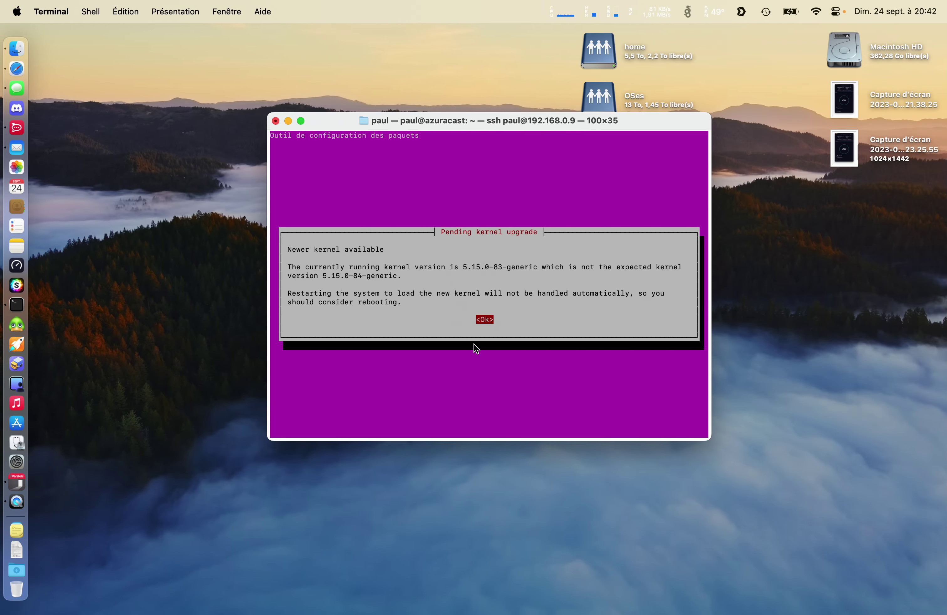
pyautogui.press('Return')
pyautogui.press('Return')
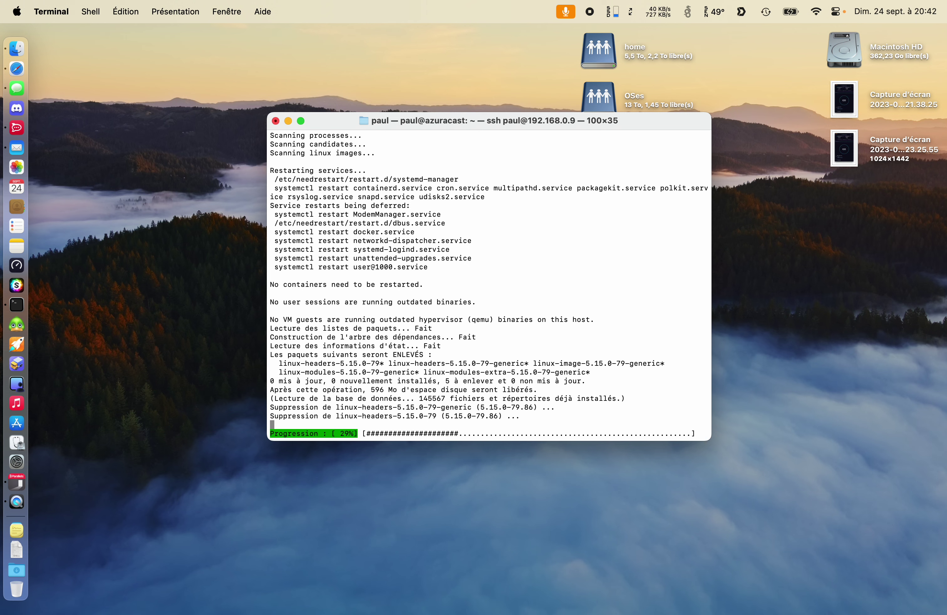
# - Switch to the Hyper-V manager, review the Automation and Mixage virtual machines, and clear the selection
pyautogui.hotkey('ctrl', 'Right')
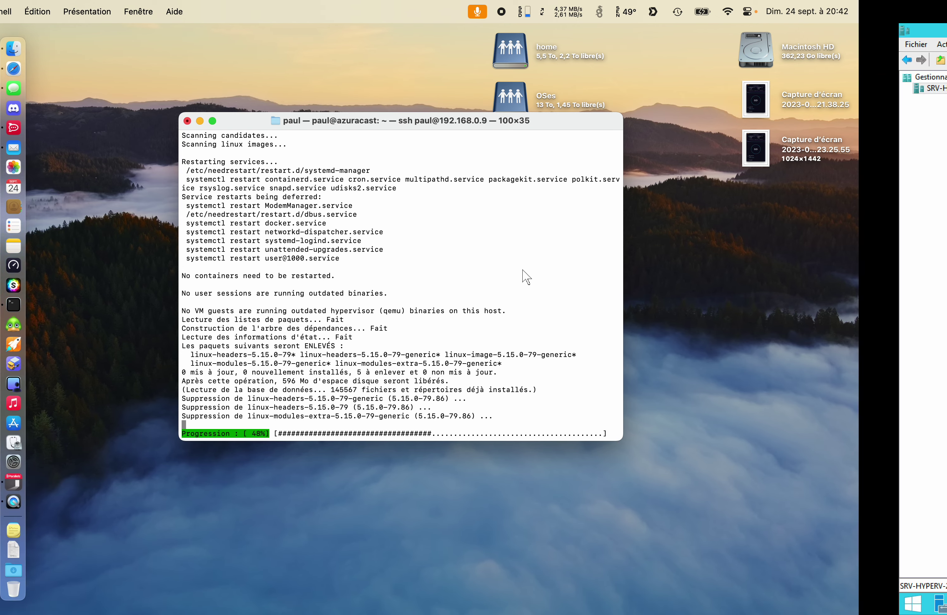
pyautogui.click(174, 116)
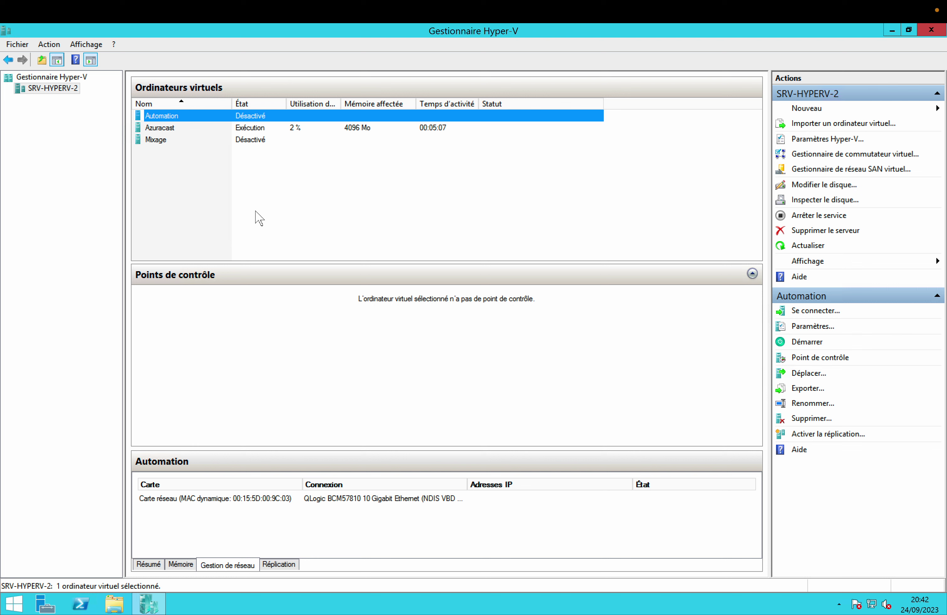
pyautogui.click(152, 140)
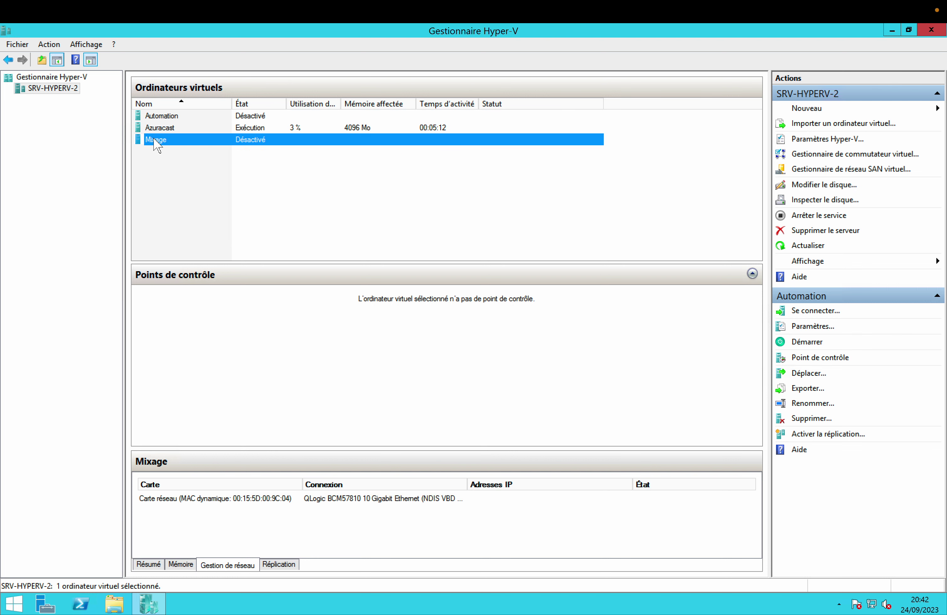
pyautogui.click(164, 115)
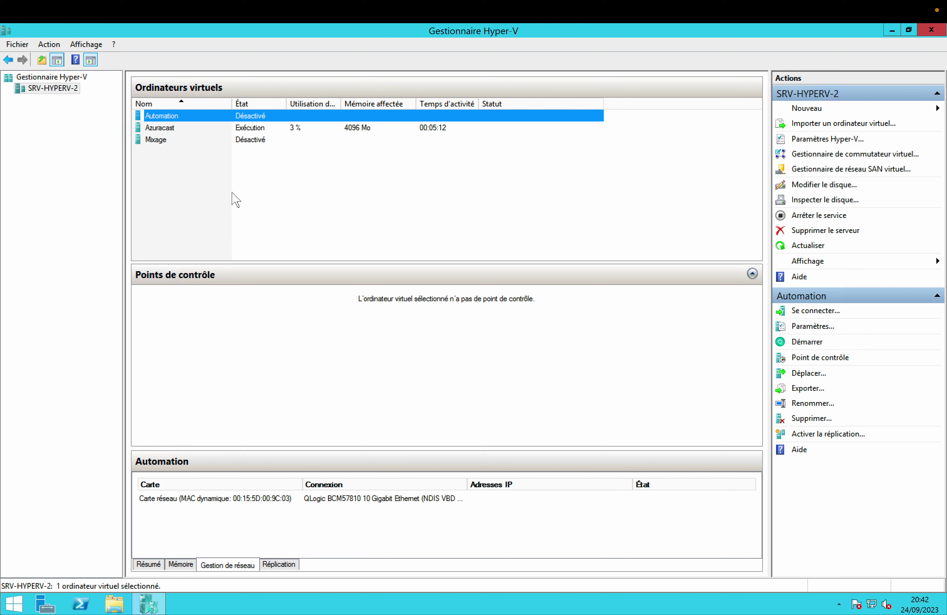
pyautogui.click(340, 216)
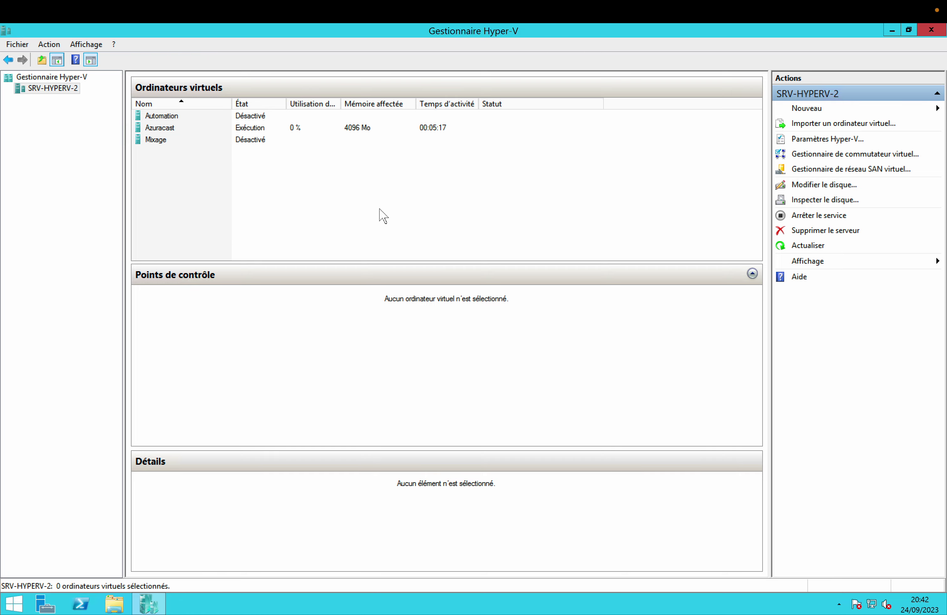
# - Switch to Terminal, shut down the Azuracast server with sudo shutdown now, and close the Terminal window
pyautogui.hotkey('ctrl', 'Left')
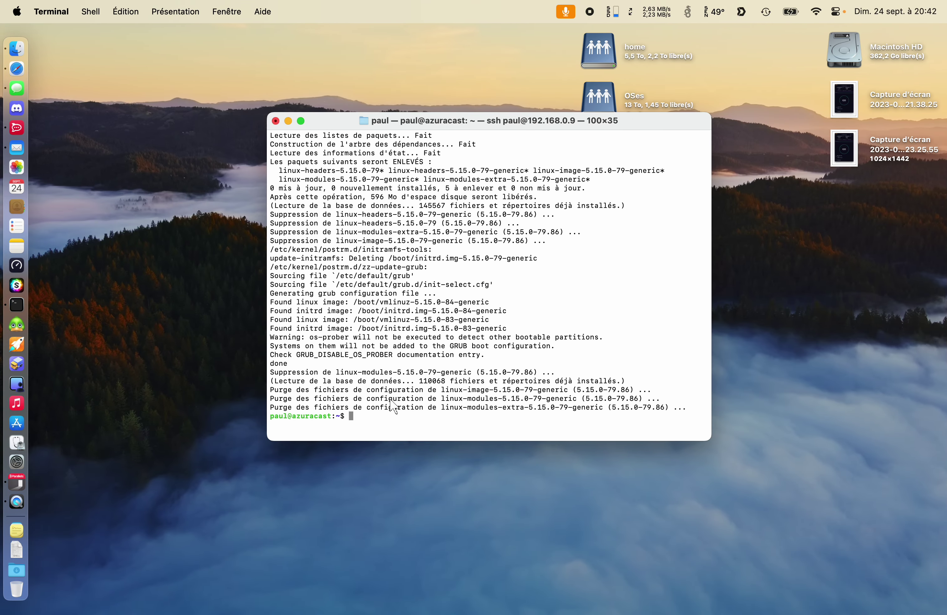
pyautogui.write('sudo shut')
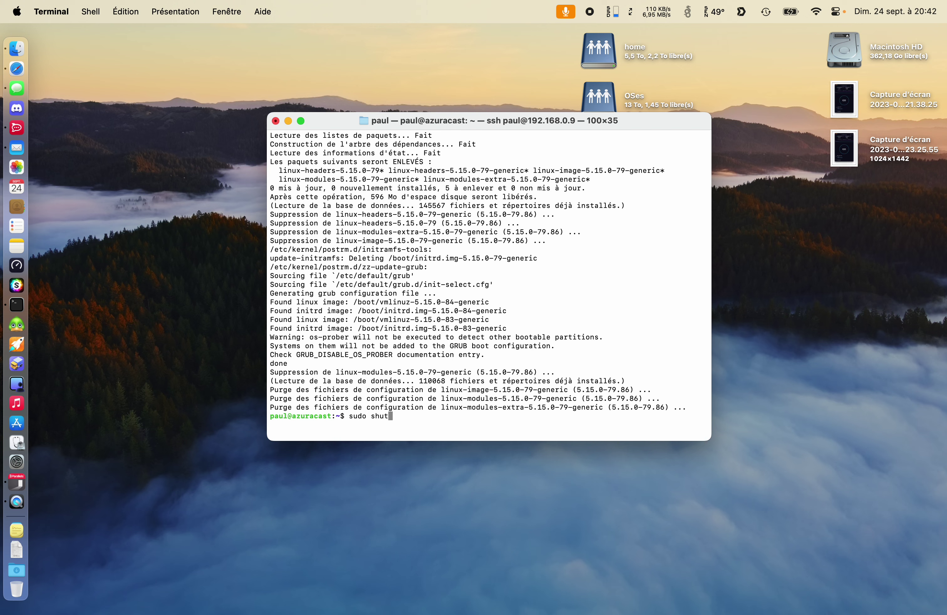
pyautogui.write('down now')
pyautogui.press('Return')
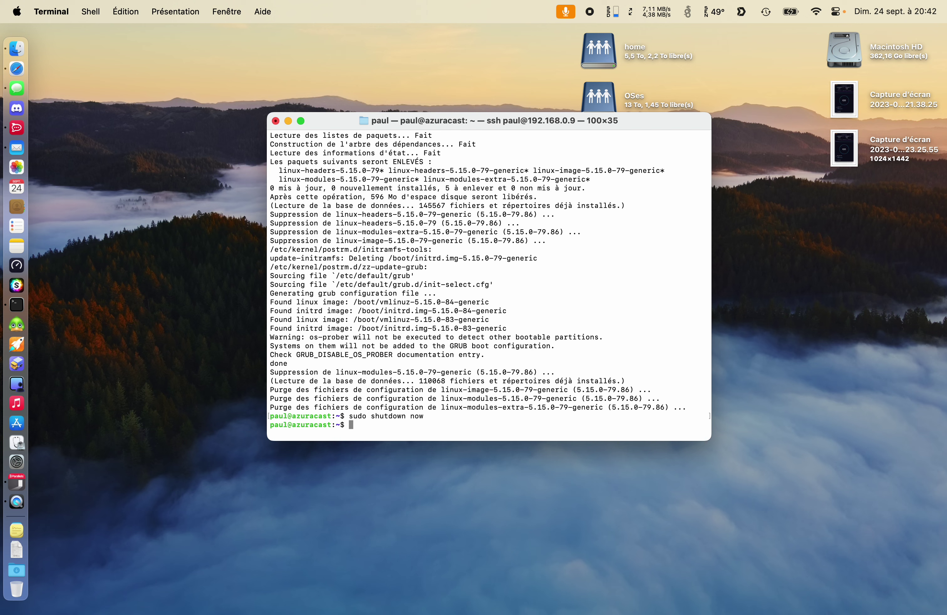
pyautogui.click(275, 121)
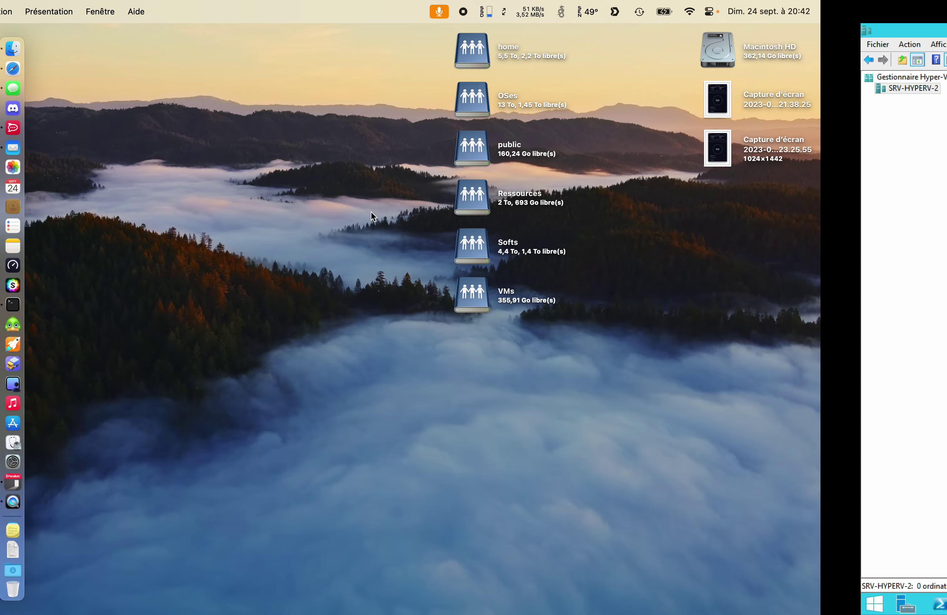
# - Review the virtual machine list in the Hyper-V manager, select Mixage, and return to the Mac desktop
pyautogui.click(165, 120)
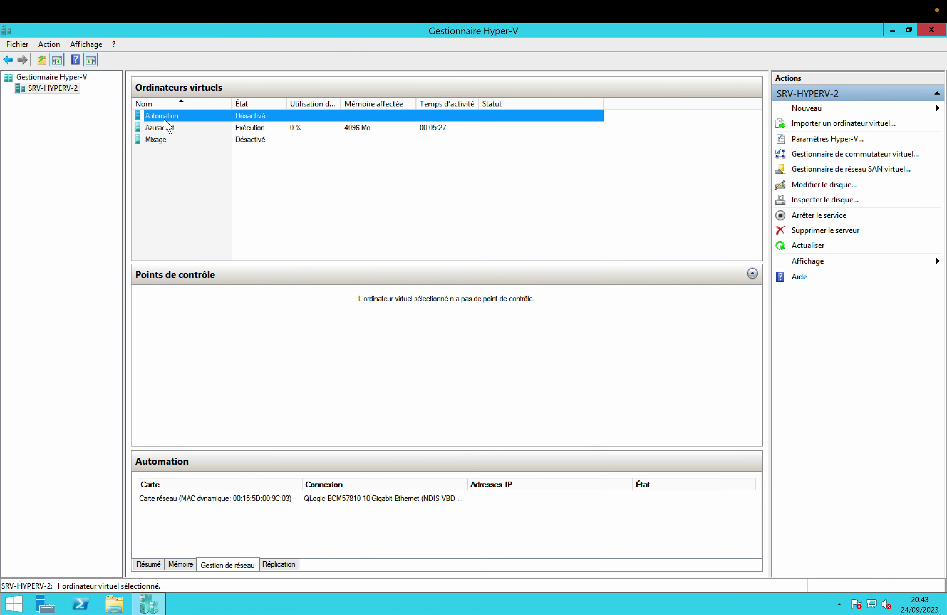
pyautogui.click(170, 140)
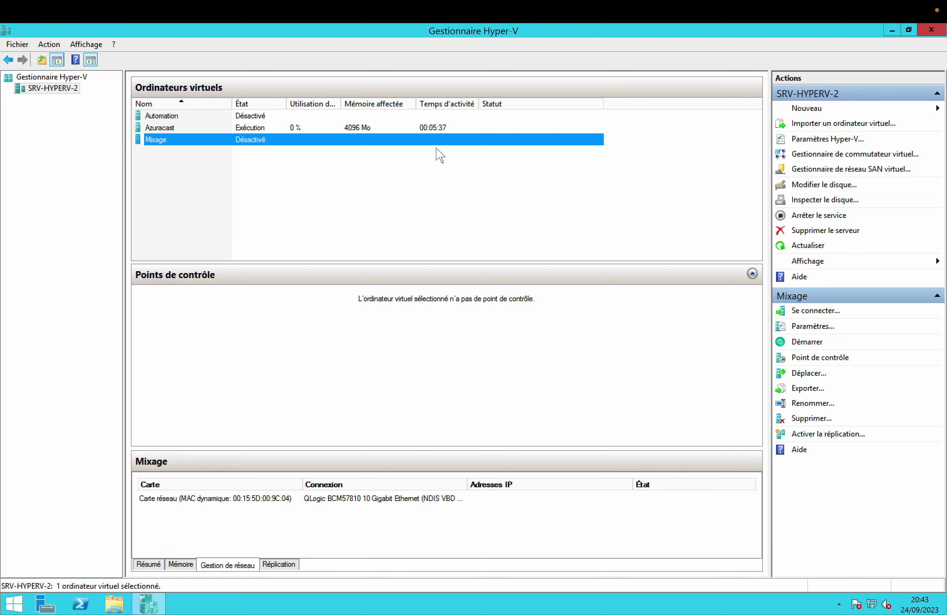
pyautogui.hotkey('ctrl', 'Left')
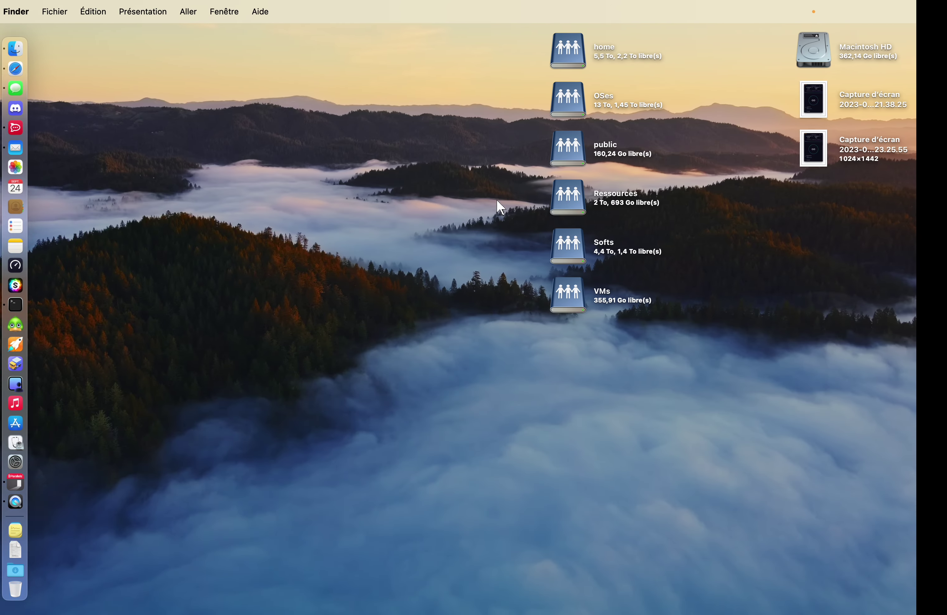